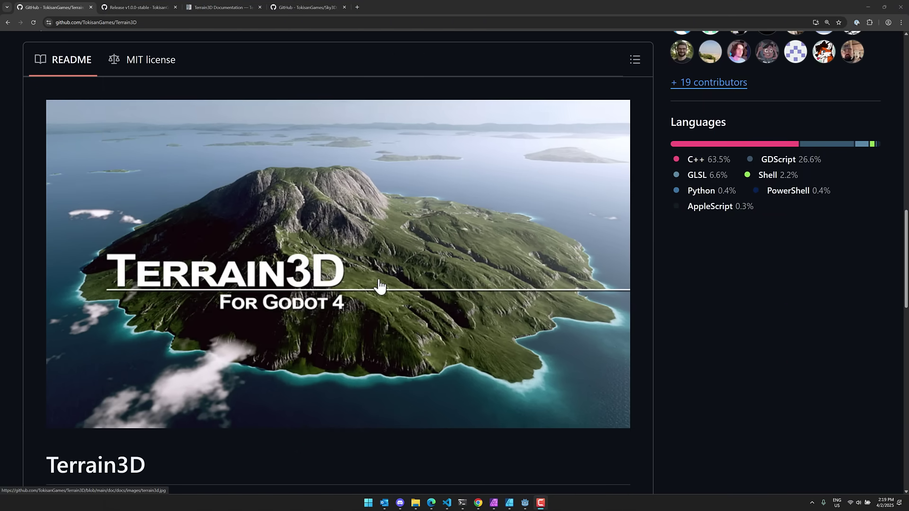
Review the Terrain3D repository README, including its feature list and getting started section
scroll(378, 286, down, 8)
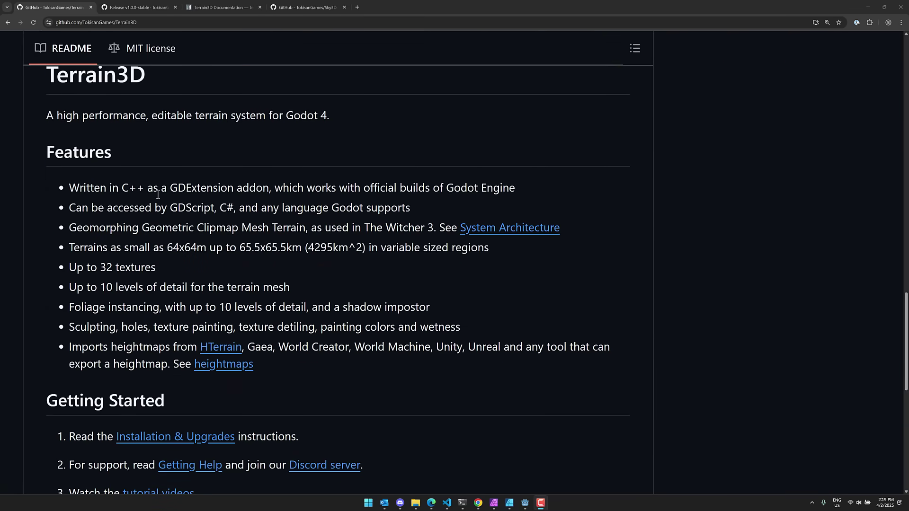
drag(107, 211, 297, 208)
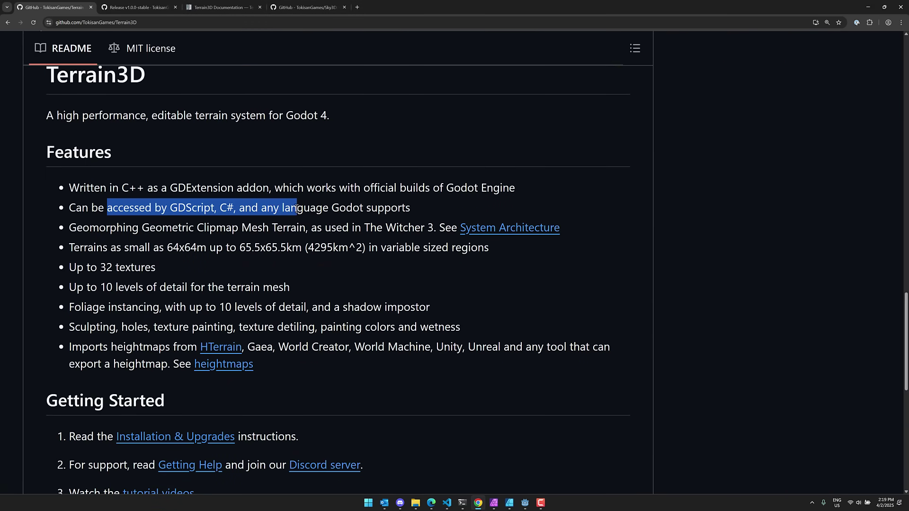
click(298, 208)
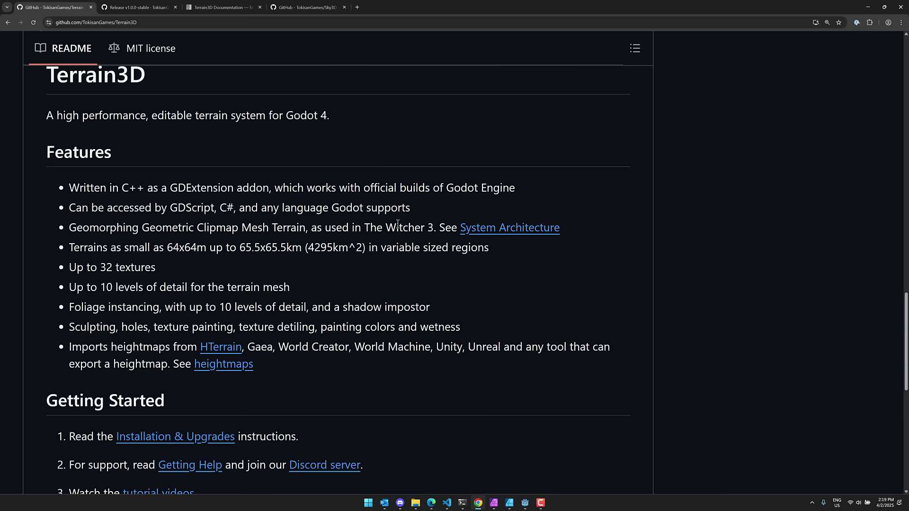
scroll(394, 226, down, 3)
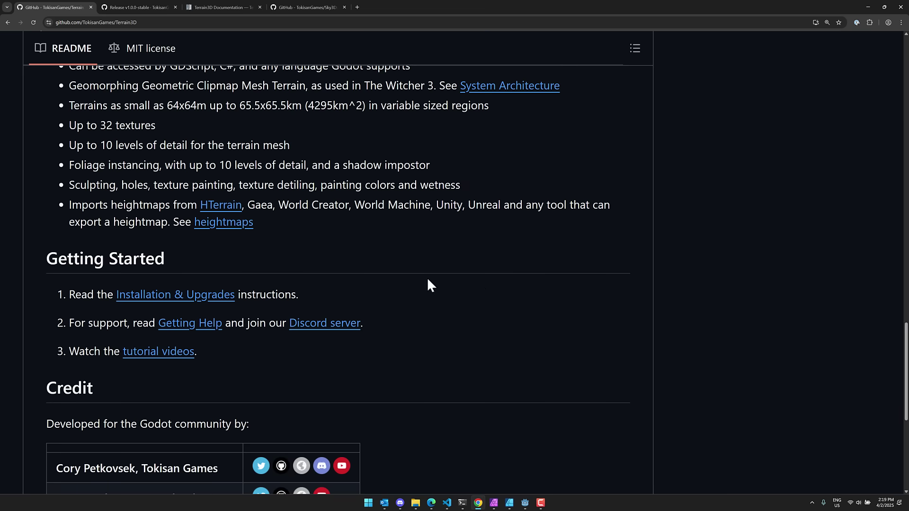
scroll(476, 279, up, 10)
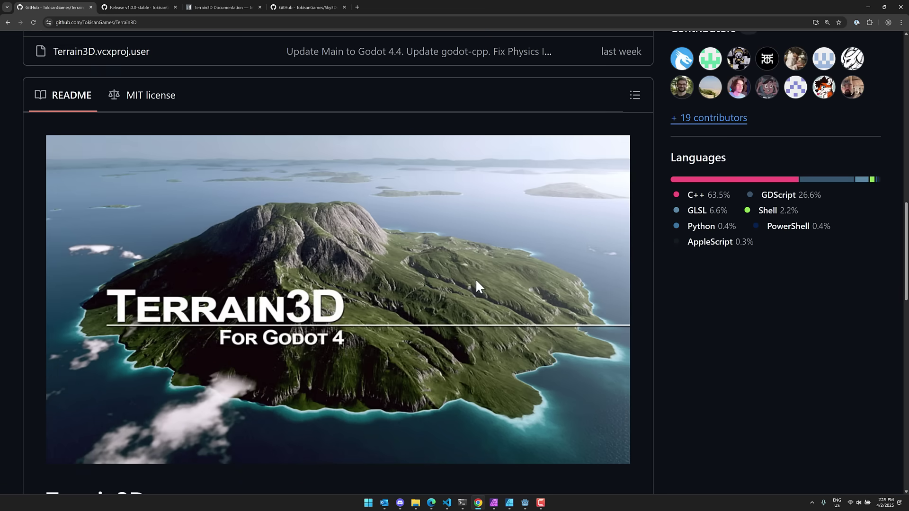
Look through the Terrain3D v1.0.0-stable release notes, the Terrain3D documentation and the Sky3D repository
click(142, 7)
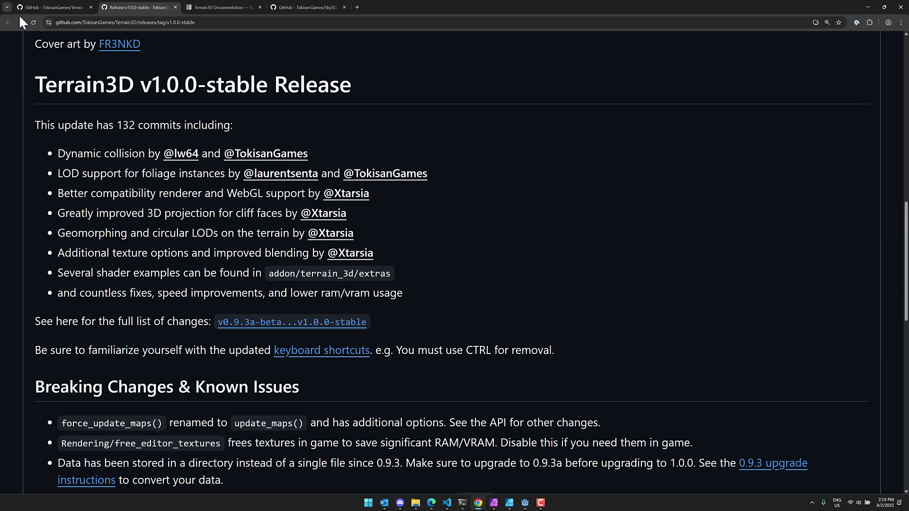
click(222, 7)
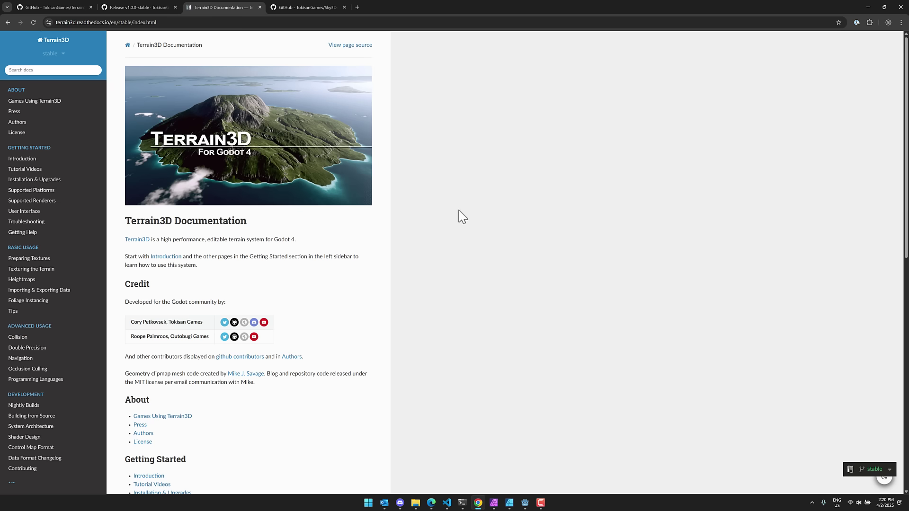
click(63, 6)
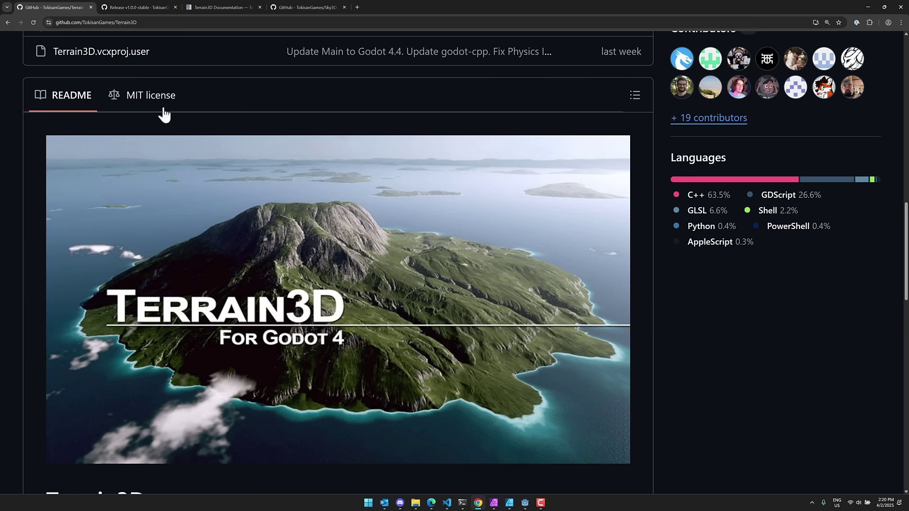
click(312, 7)
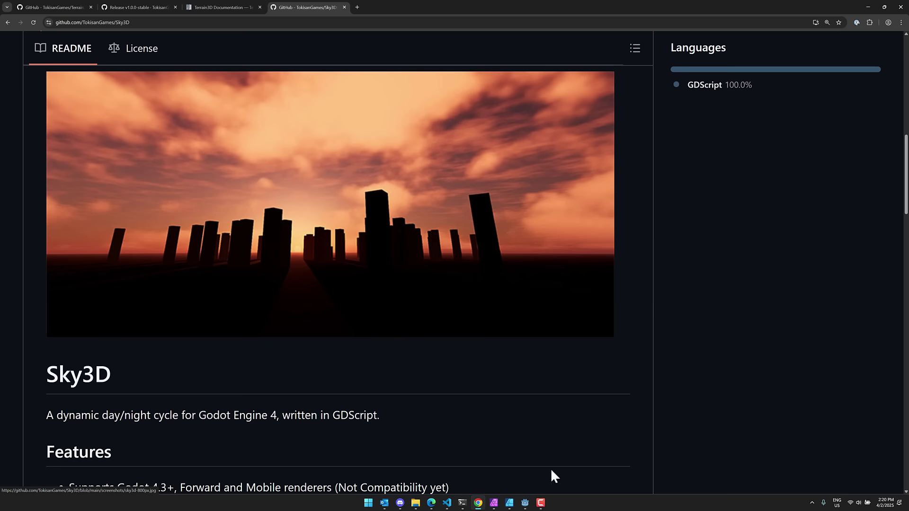
Switch to Godot and create a new project at c:/temp/TerrainChoChoo with the Forward+ renderer, opening it for editing
click(524, 503)
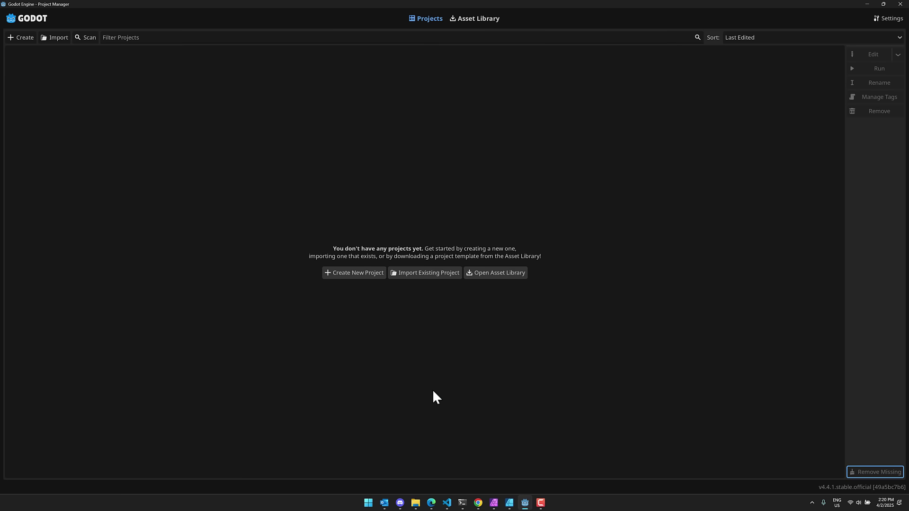
click(338, 274)
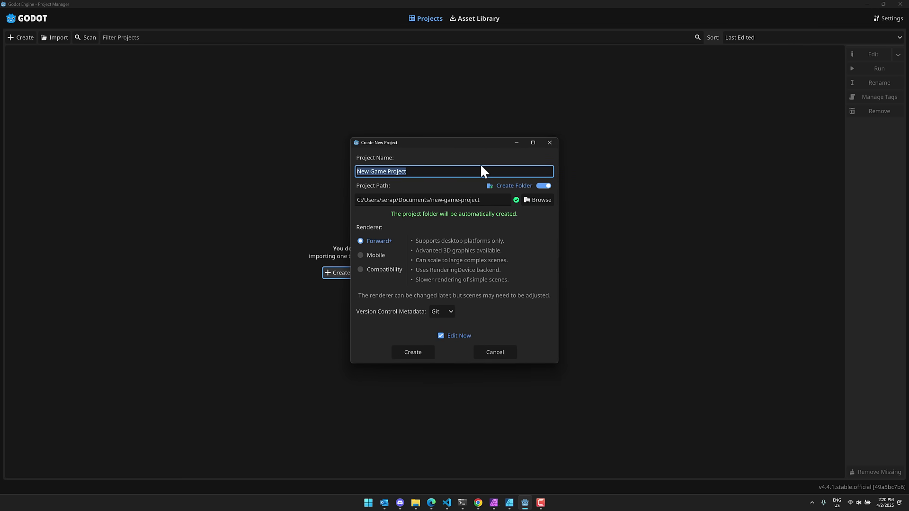
drag(480, 199, 348, 199)
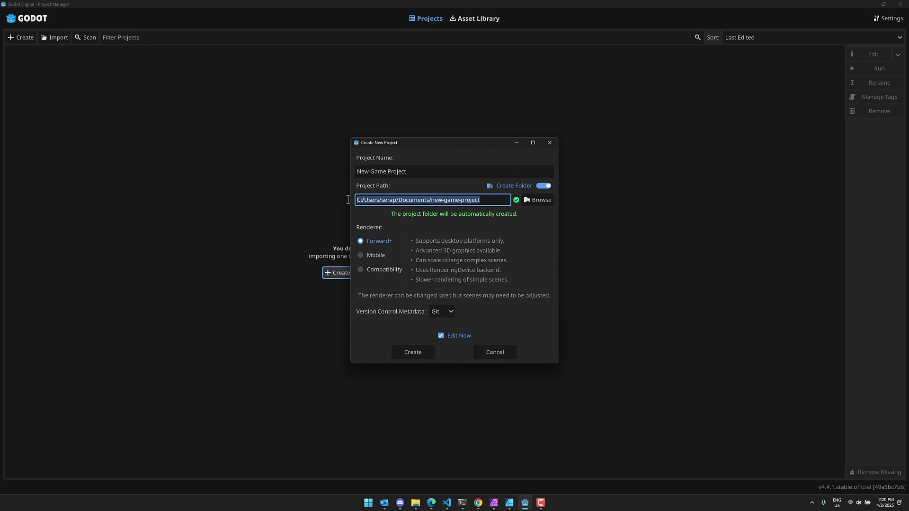
text(c:/temp)
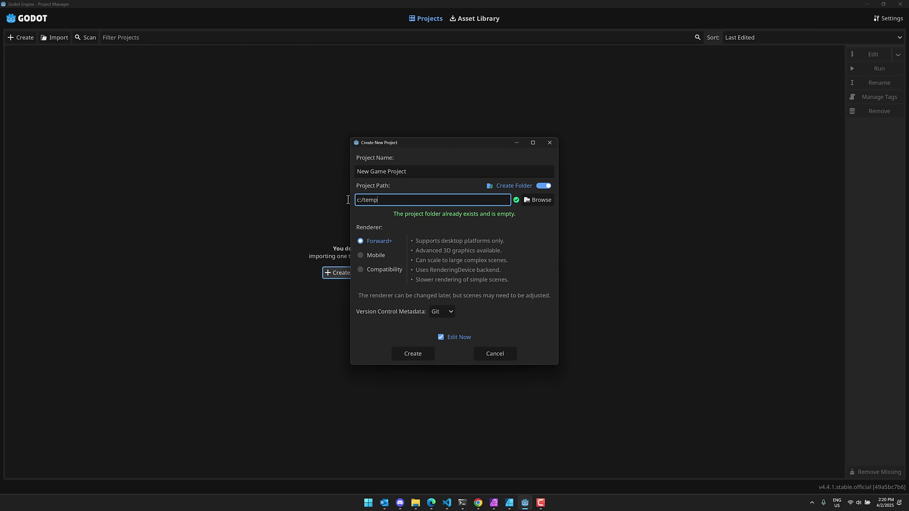
text(/TerrainCh)
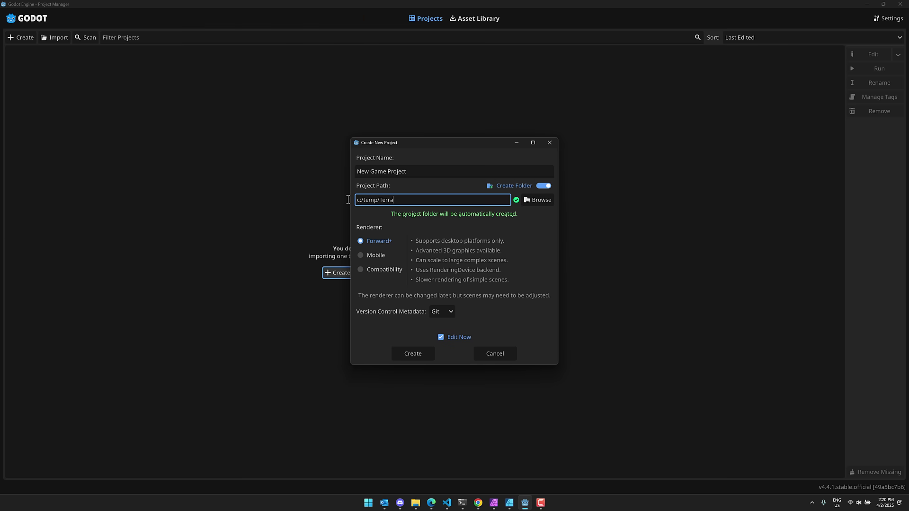
text(oChoo)
click(445, 312)
click(416, 354)
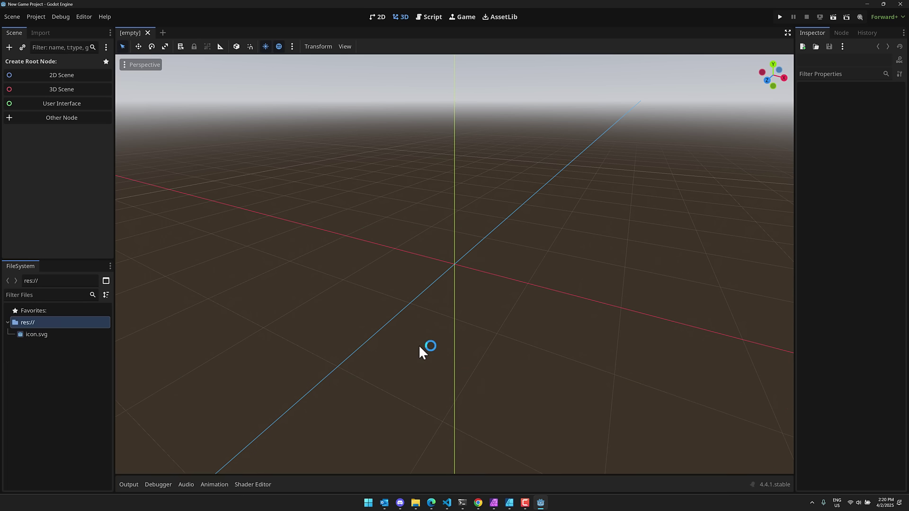
Search the asset library for "terrain" and download the Terrain3D 1.0.0 asset by TokisanGames
click(496, 17)
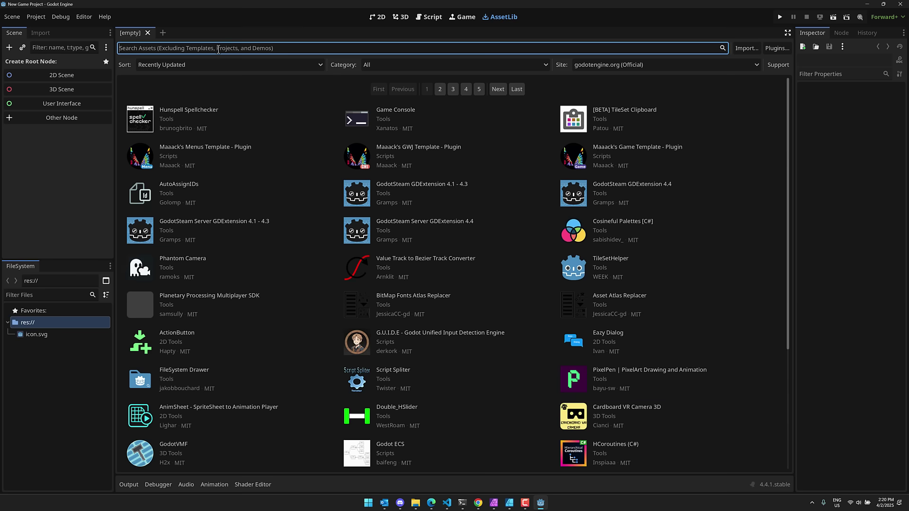
text(terrain)
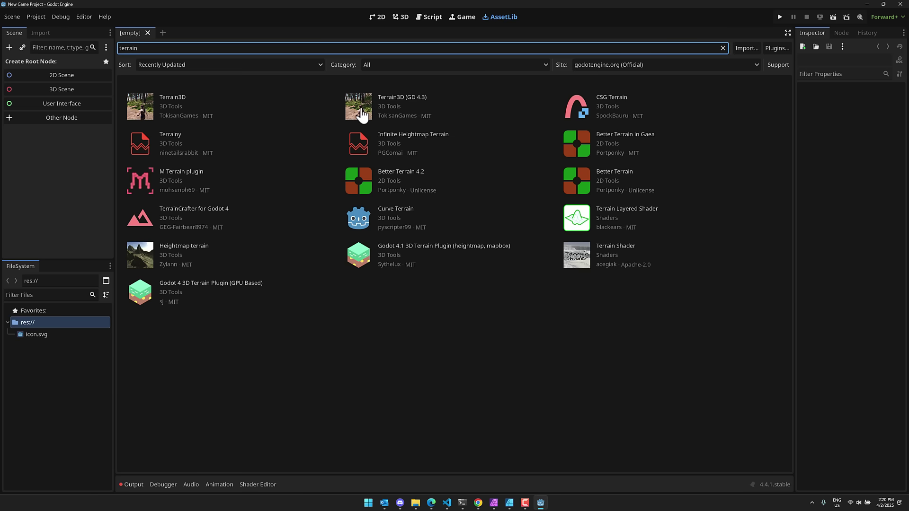
click(138, 113)
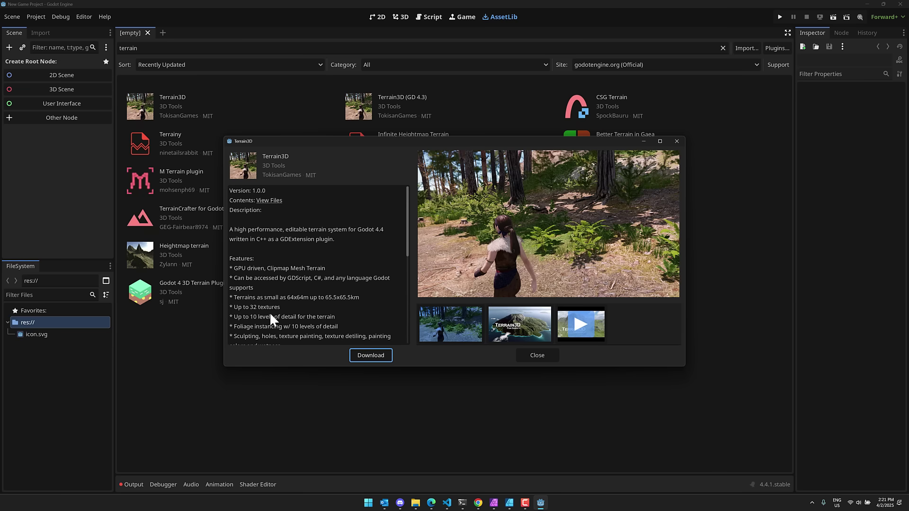
click(374, 358)
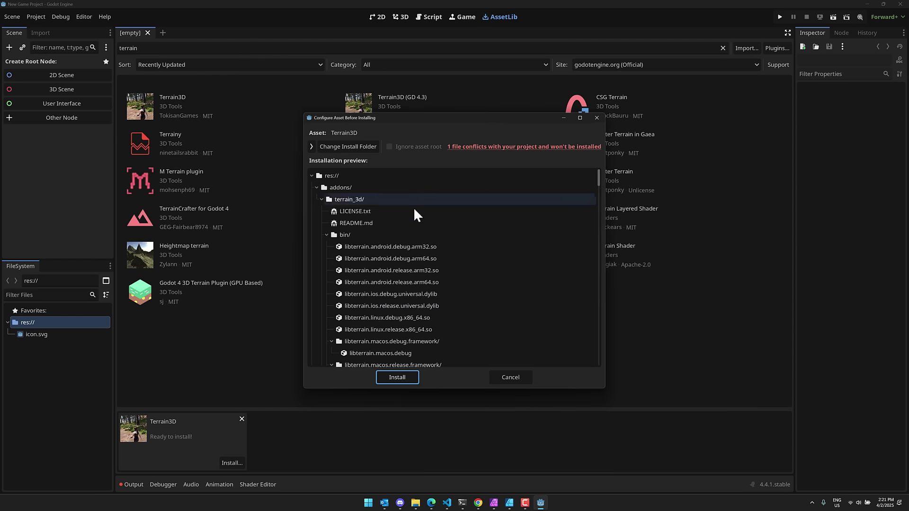
Review the Terrain3D asset's file list and install it into the project
scroll(432, 240, down, 15)
scroll(433, 239, down, 10)
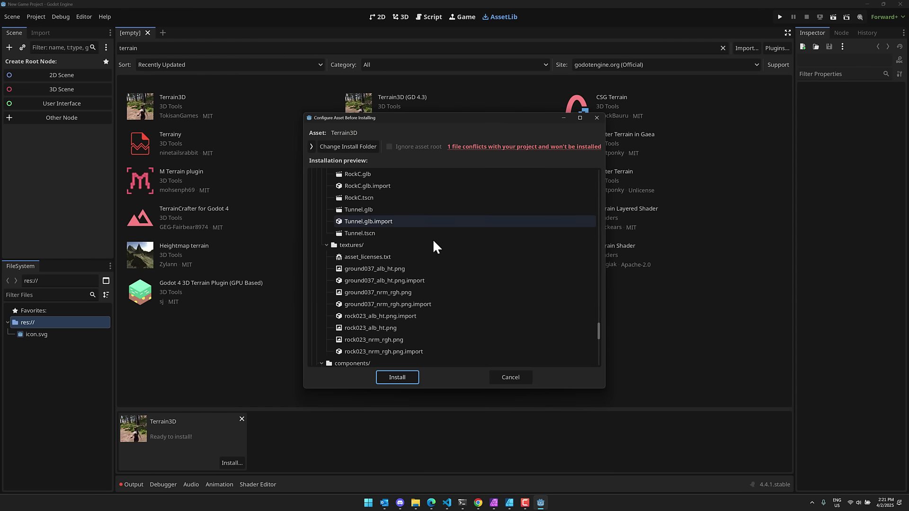
click(400, 376)
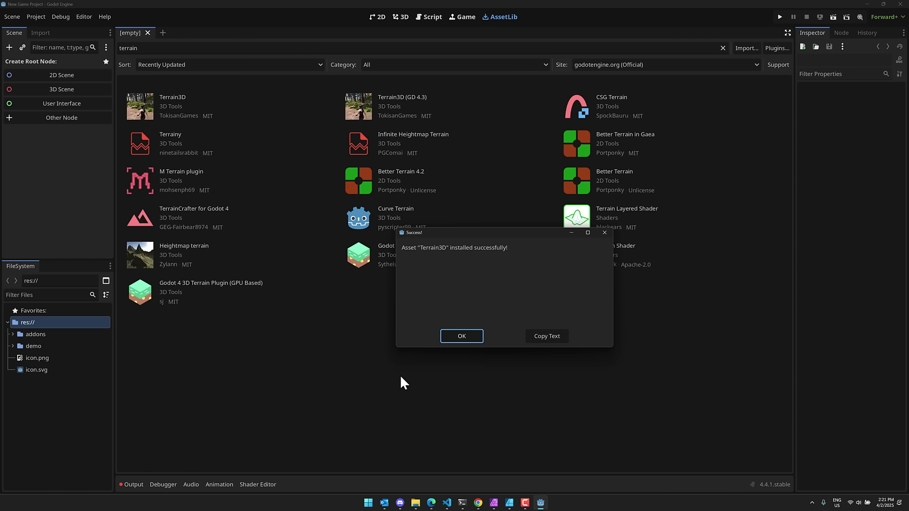
click(461, 336)
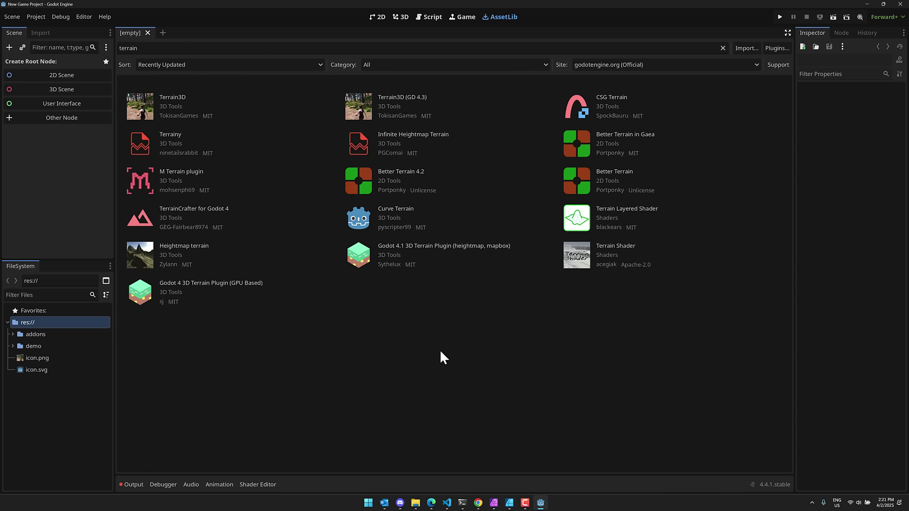
Return to the 3D workspace and enable the Terrain3D plugin in the project settings
click(401, 18)
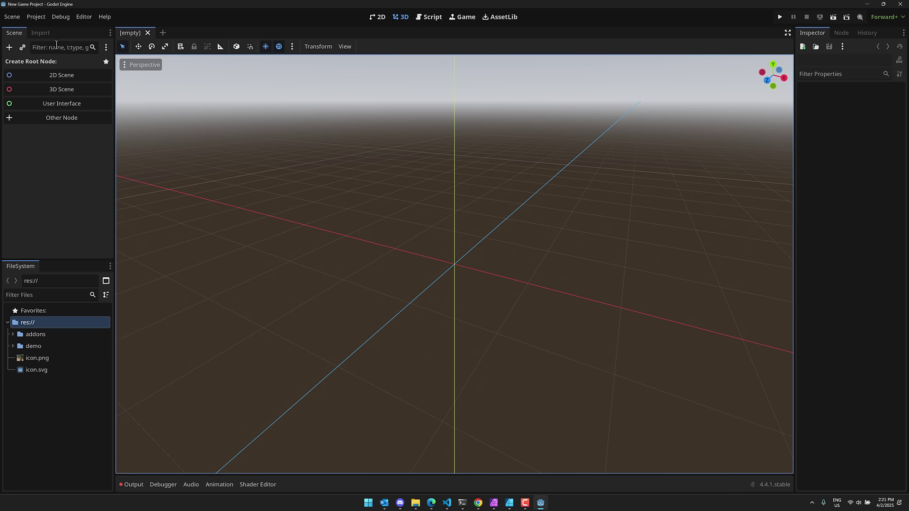
click(40, 16)
click(47, 29)
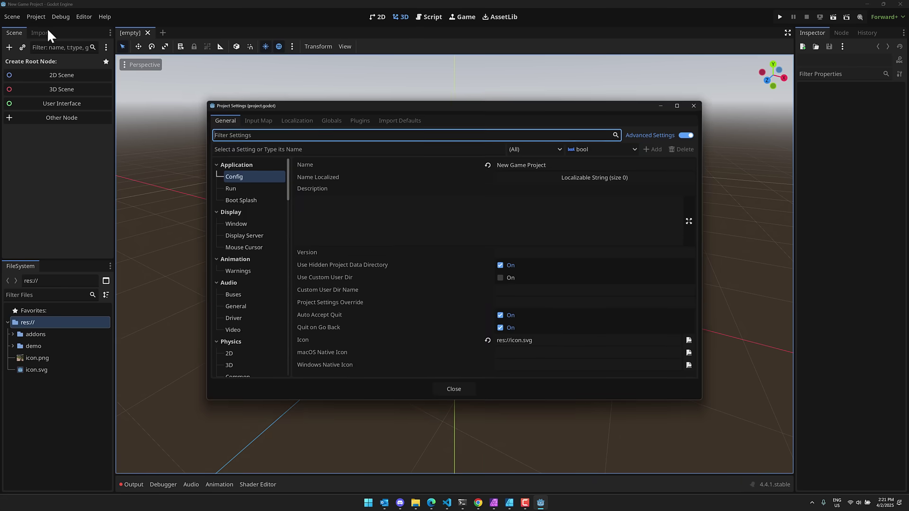
click(356, 120)
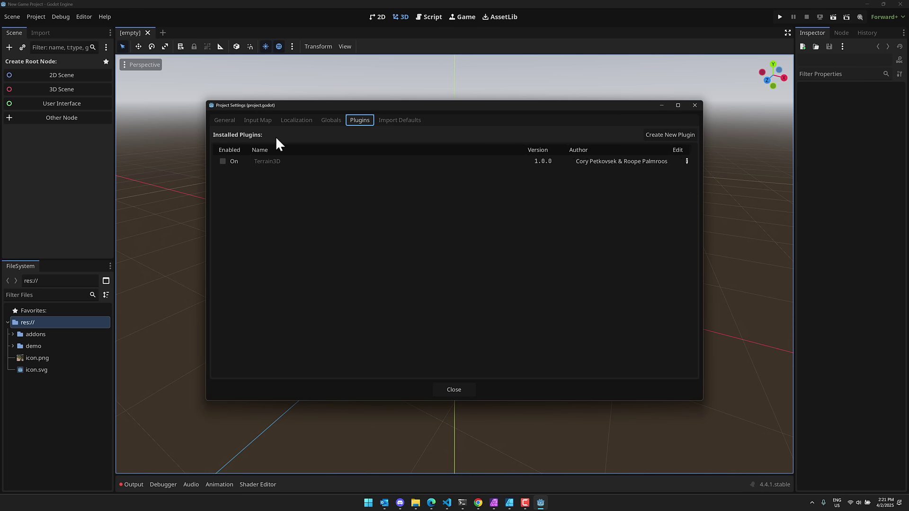
click(227, 162)
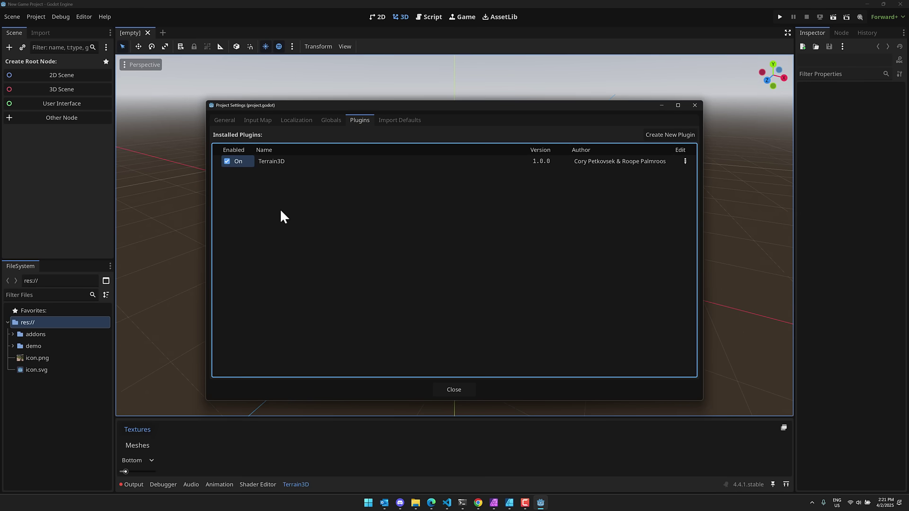
click(462, 392)
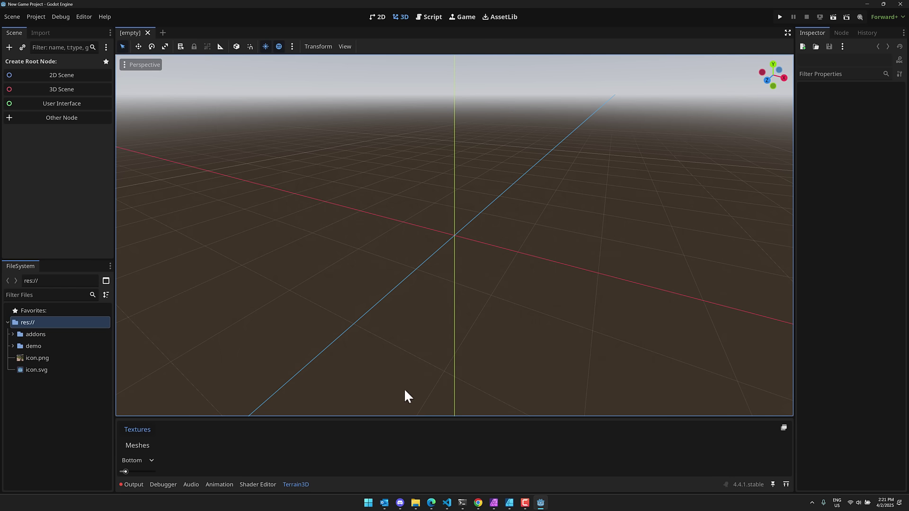
Hide the Terrain3D textures and meshes area and show it again
click(296, 483)
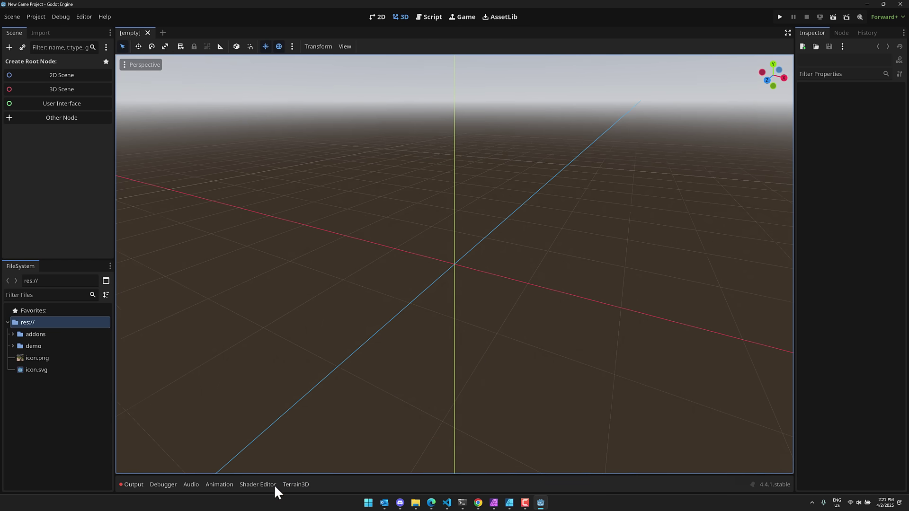
click(273, 485)
click(289, 485)
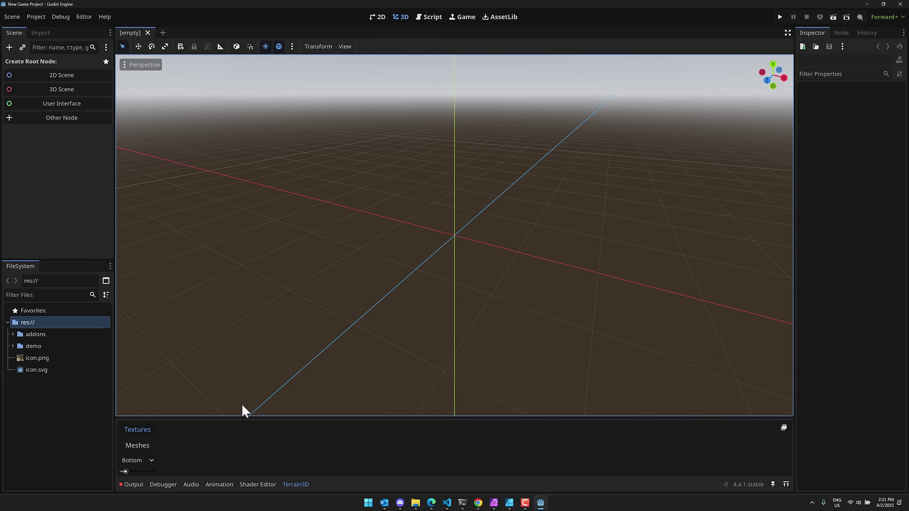
Expand the project's demo folder and open the Demo.tscn scene
click(10, 345)
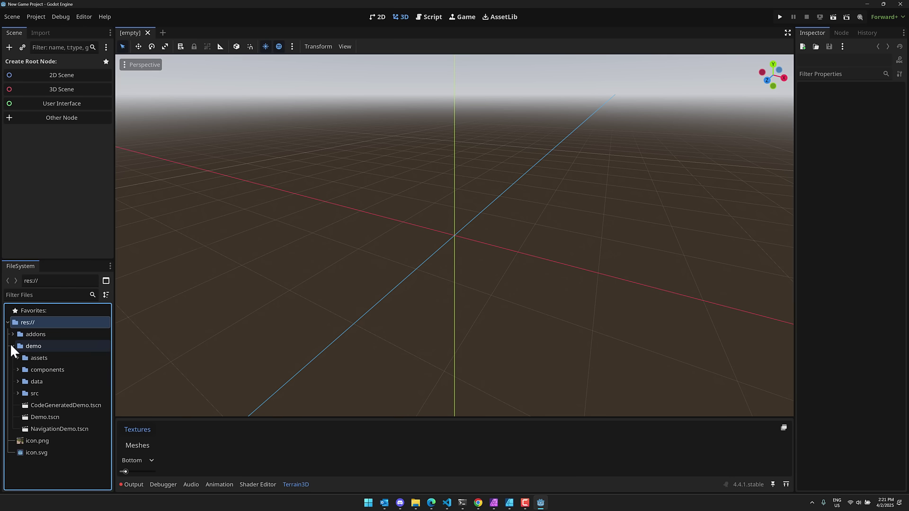
double_click(43, 416)
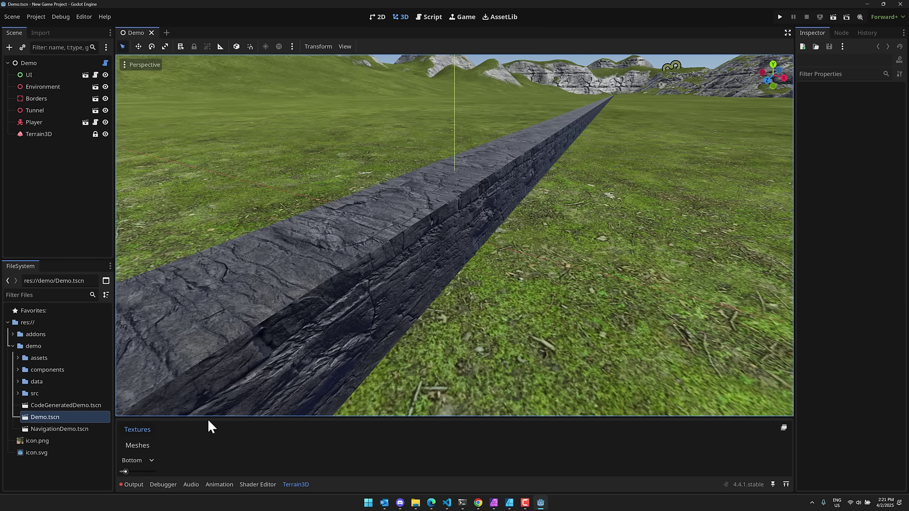
Fly over the demo scene to examine its hills, cliffs and valleys from above
right_drag(616, 248, 727, 195)
key(e)
scroll(530, 184, up, 3)
key(w)
scroll(556, 182, up, 20)
right_drag(407, 190, 256, 232)
key(e)
right_drag(408, 217, 250, 235)
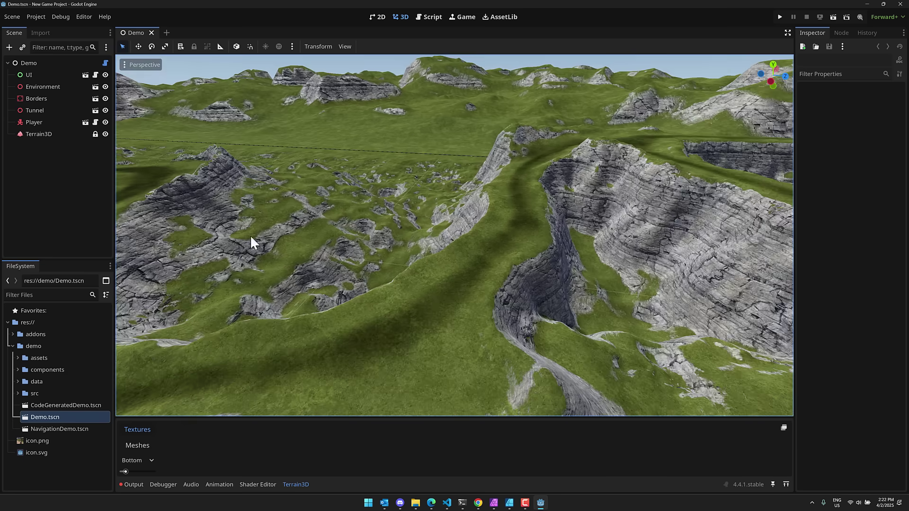
Select the Terrain3D node in the Demo scene and examine the grassy terrain and rock outcrops
click(47, 134)
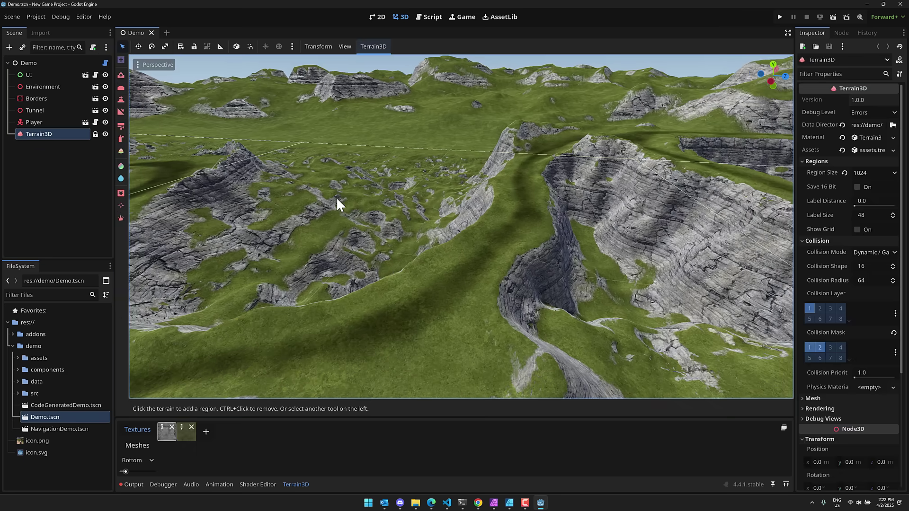
key(w)
right_drag(336, 197, 667, 194)
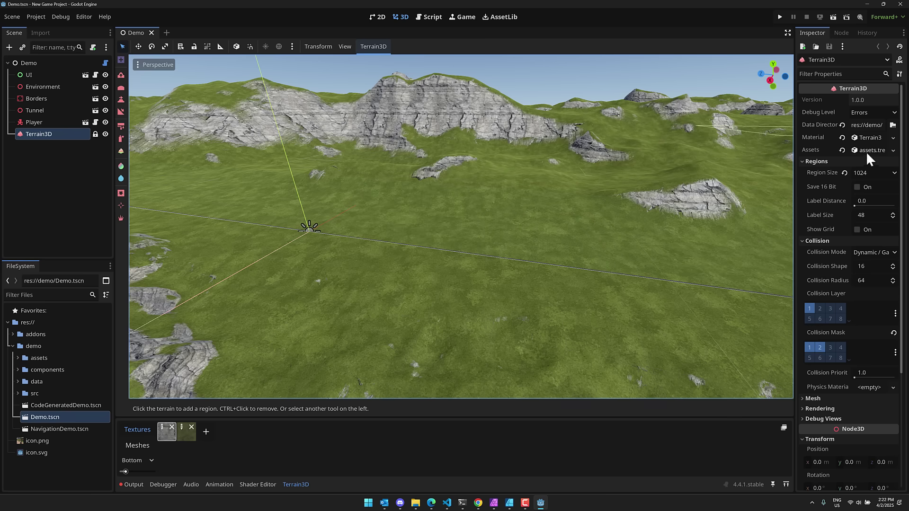
right_drag(616, 199, 618, 222)
key(w)
right_drag(694, 208, 696, 213)
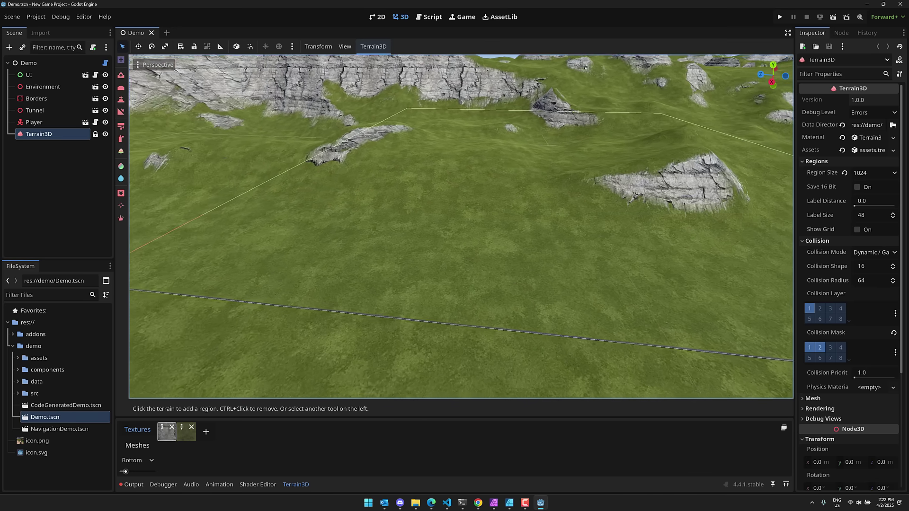
Add a new region to the Terrain3D terrain on the grassy ground in front of the rocky cliffs
mouse_move(638, 206)
right_down()
mouse_move(663, 190)
mouse_move(637, 207)
right_up()
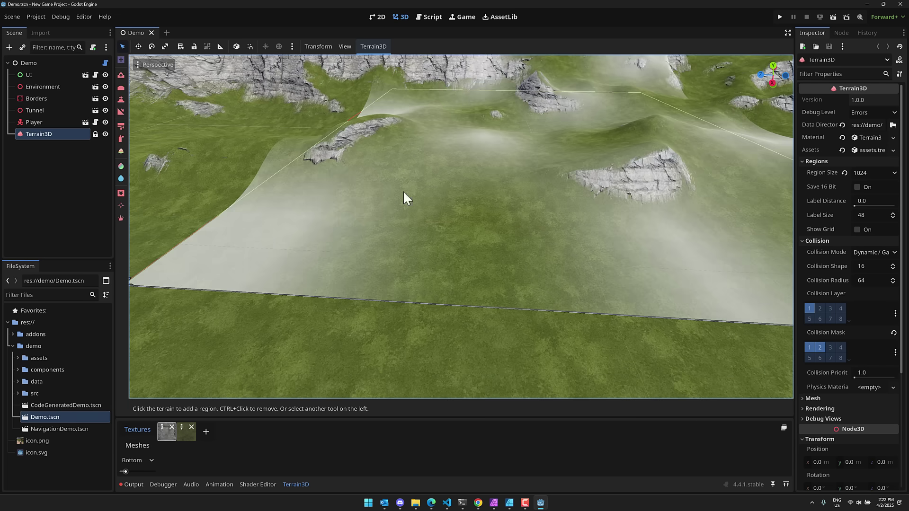
right_drag(487, 172, 601, 163)
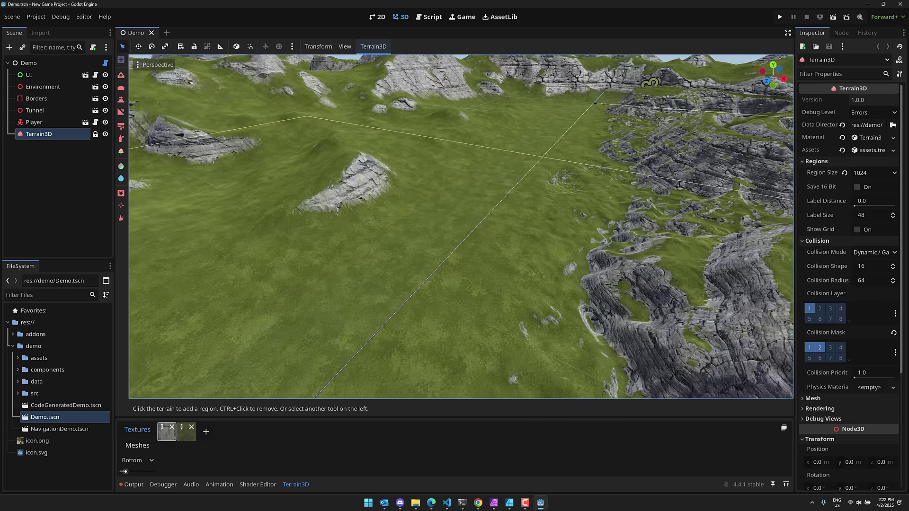
right_drag(496, 123, 495, 123)
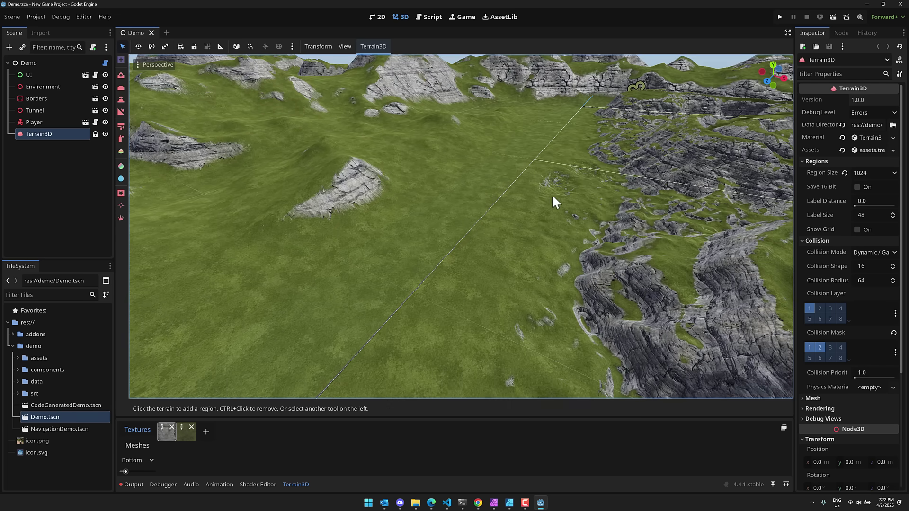
right_drag(552, 194, 441, 200)
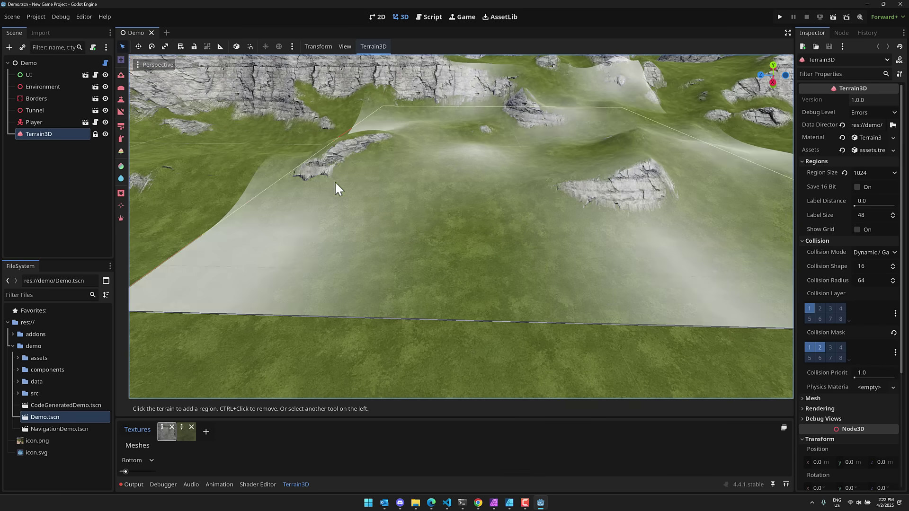
click(384, 204)
right_drag(415, 203, 415, 203)
right_drag(359, 185, 358, 185)
right_drag(476, 164, 476, 164)
click(477, 164)
right_drag(586, 218, 382, 226)
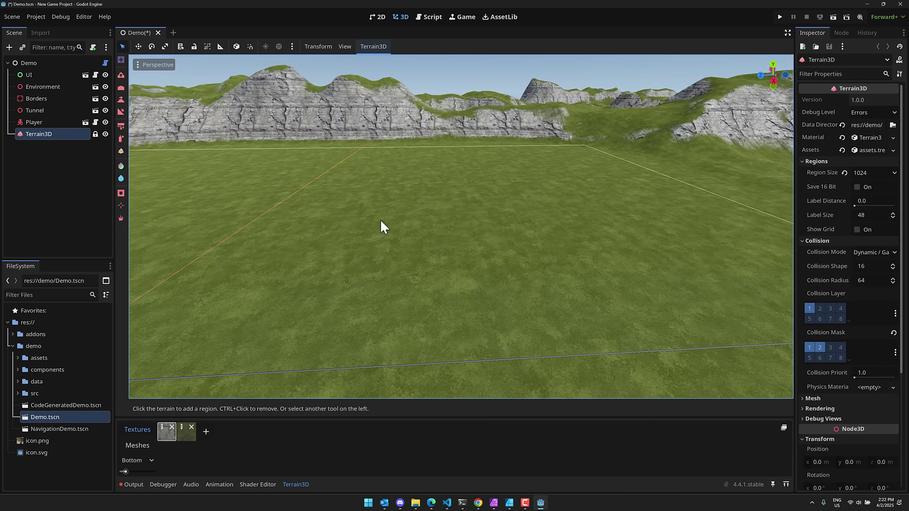
Raise a low mound on the flat new region with a brush size of 200 m and a strength of 98%
click(123, 73)
right_drag(226, 134, 226, 135)
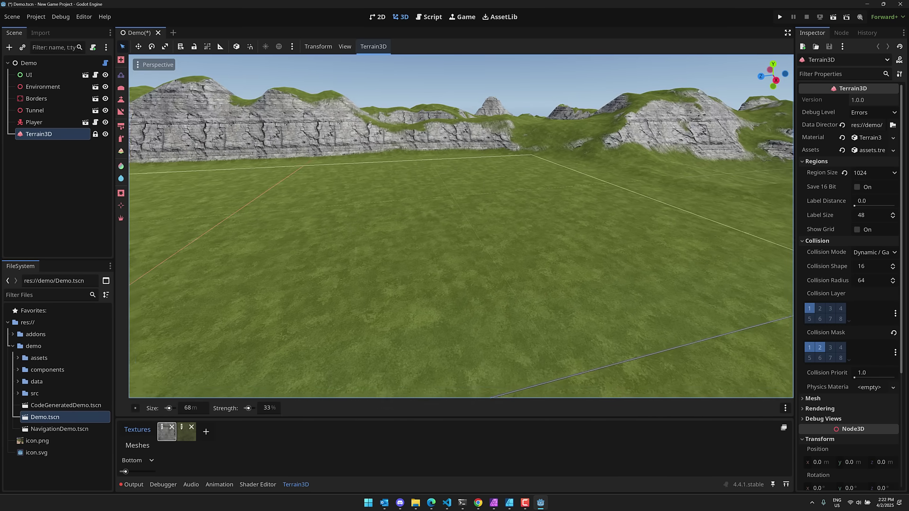
right_drag(388, 180, 389, 180)
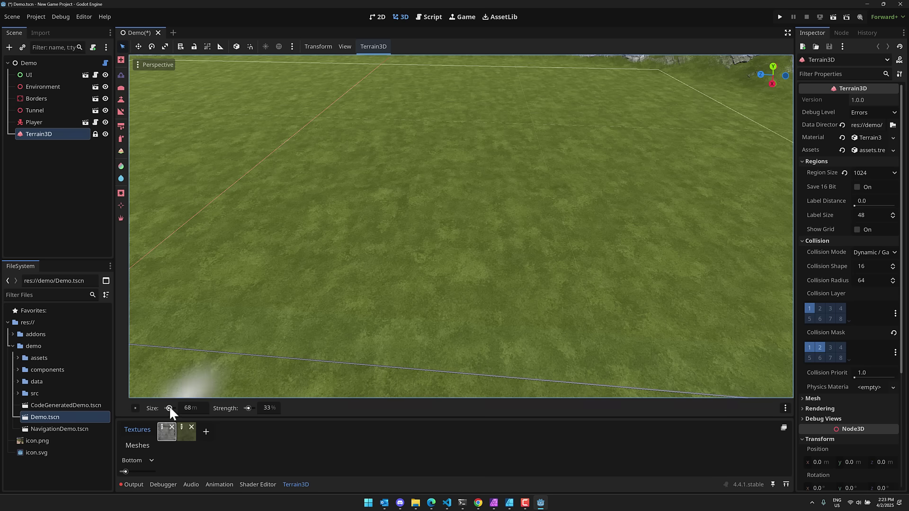
drag(169, 406, 172, 407)
drag(250, 408, 254, 408)
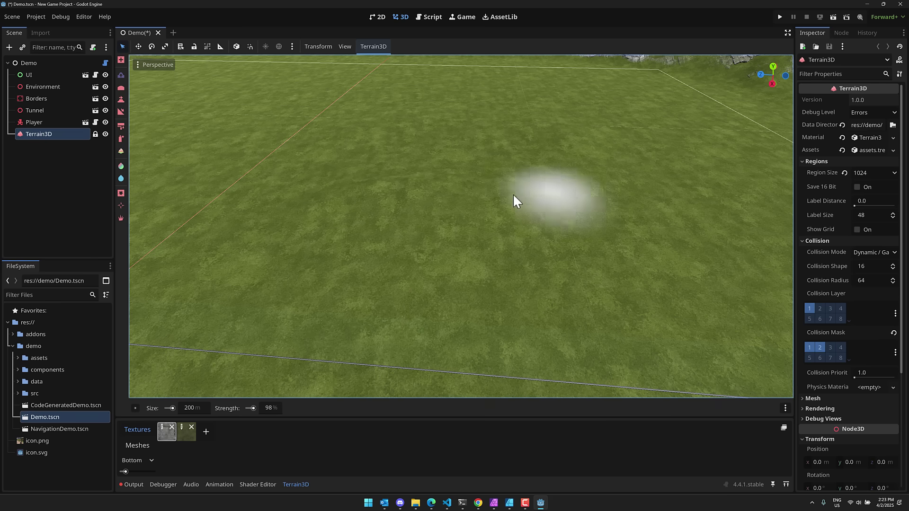
mouse_move(419, 190)
mouse_down()
mouse_move(482, 188)
mouse_move(483, 176)
mouse_move(364, 186)
mouse_up()
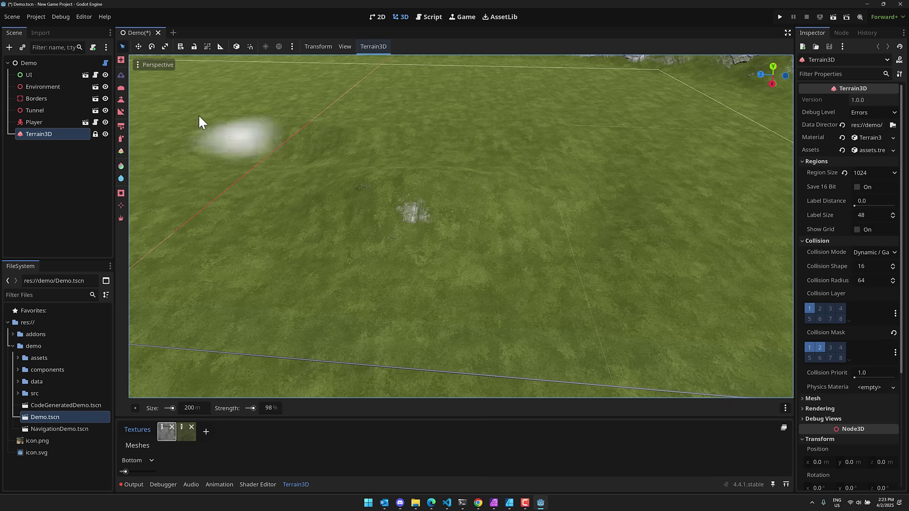
Set parts of the flat region to a height of 20.0, and raise a steep rocky hill over the resulting plateau
click(121, 99)
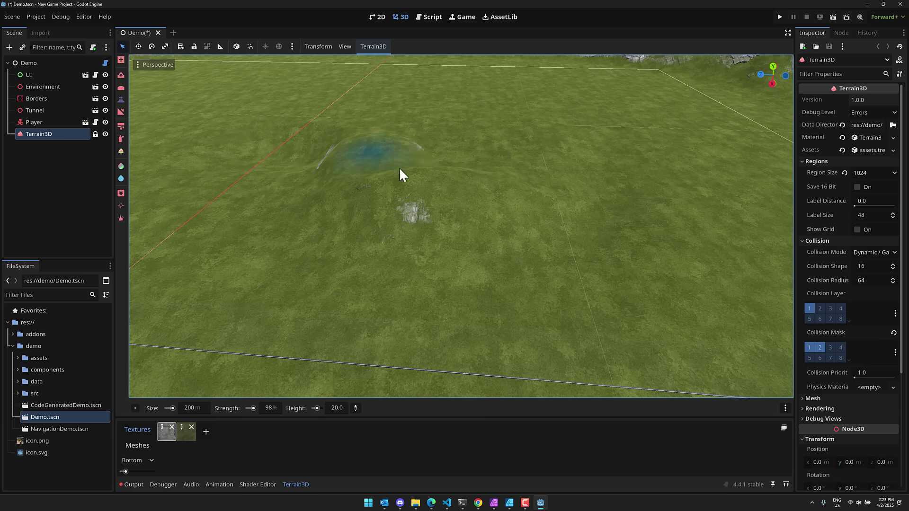
drag(533, 121, 462, 136)
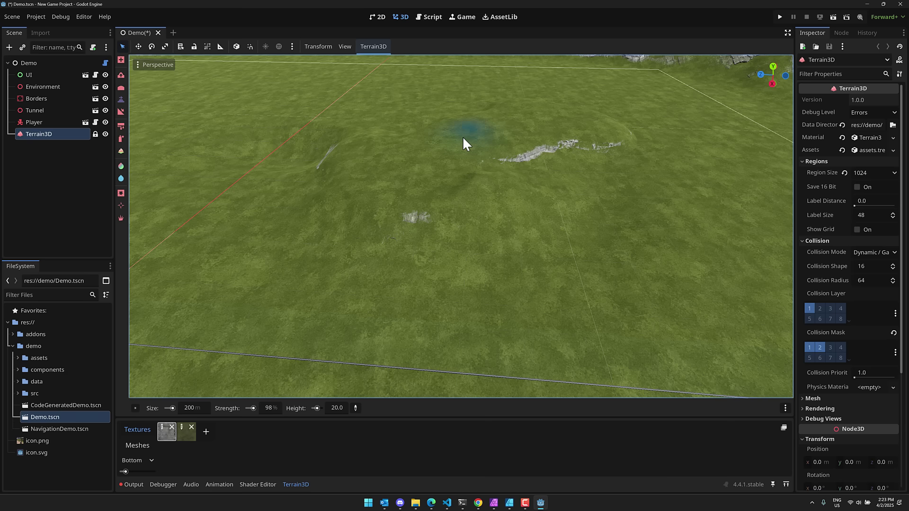
drag(524, 142, 504, 134)
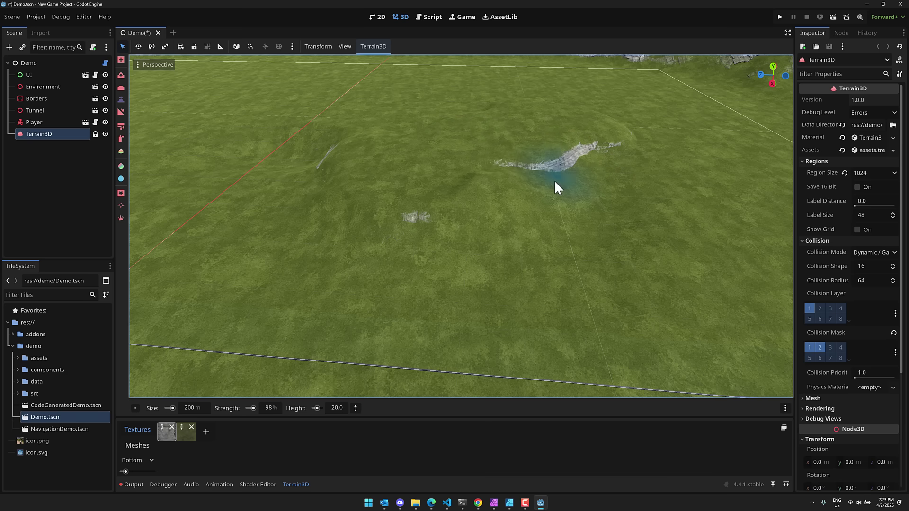
right_drag(579, 191, 578, 151)
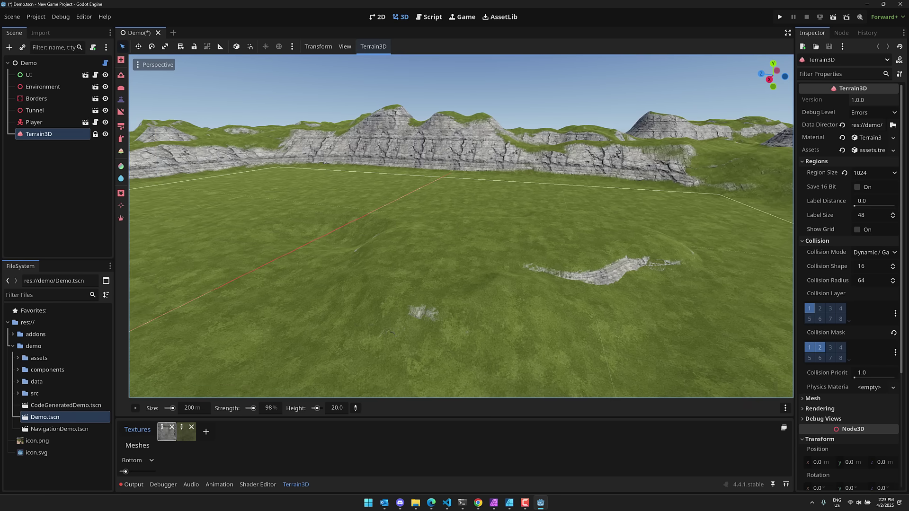
mouse_move(601, 256)
mouse_down()
mouse_move(580, 251)
mouse_move(606, 236)
mouse_up()
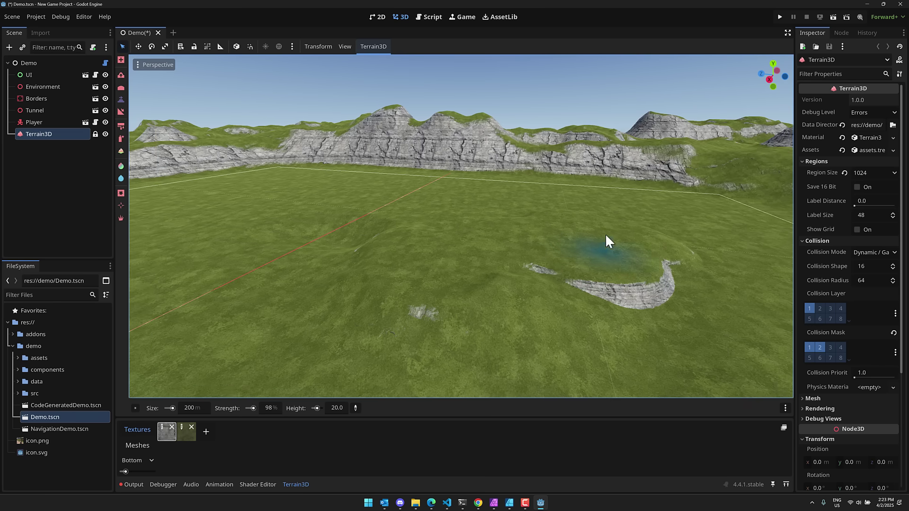
click(121, 73)
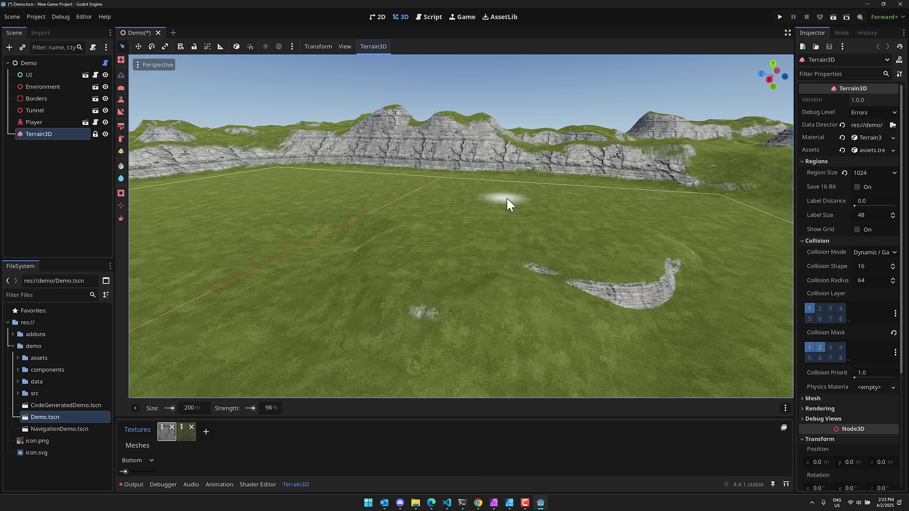
mouse_move(639, 262)
mouse_down()
mouse_move(614, 264)
mouse_move(641, 235)
mouse_move(615, 245)
mouse_move(643, 227)
mouse_move(616, 214)
mouse_move(586, 248)
mouse_move(607, 225)
mouse_move(628, 230)
mouse_move(623, 217)
mouse_move(560, 236)
mouse_move(626, 220)
mouse_move(546, 271)
mouse_up()
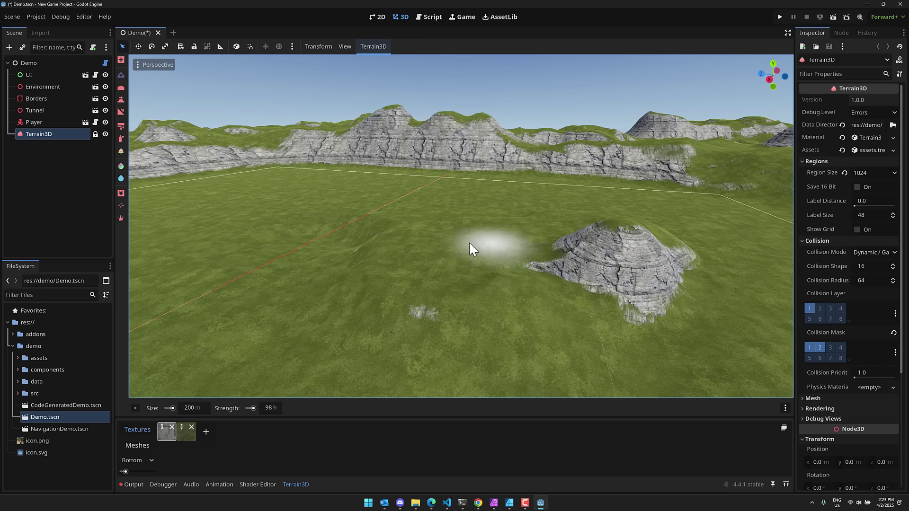
Paint the rock texture across the flat grass with a 200 m brush, enabling the dynamic angle for the second stroke
click(121, 136)
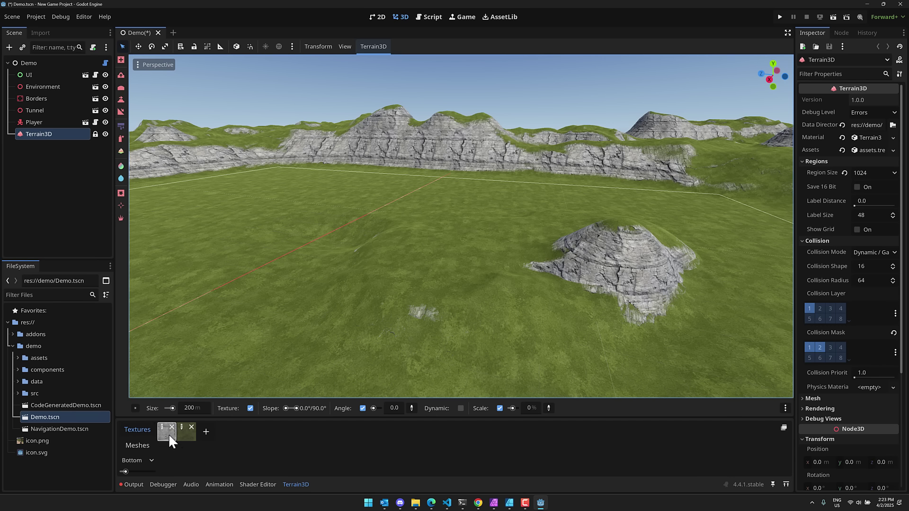
mouse_move(281, 333)
mouse_down()
mouse_move(361, 255)
mouse_move(448, 218)
mouse_move(351, 311)
mouse_move(345, 331)
mouse_up()
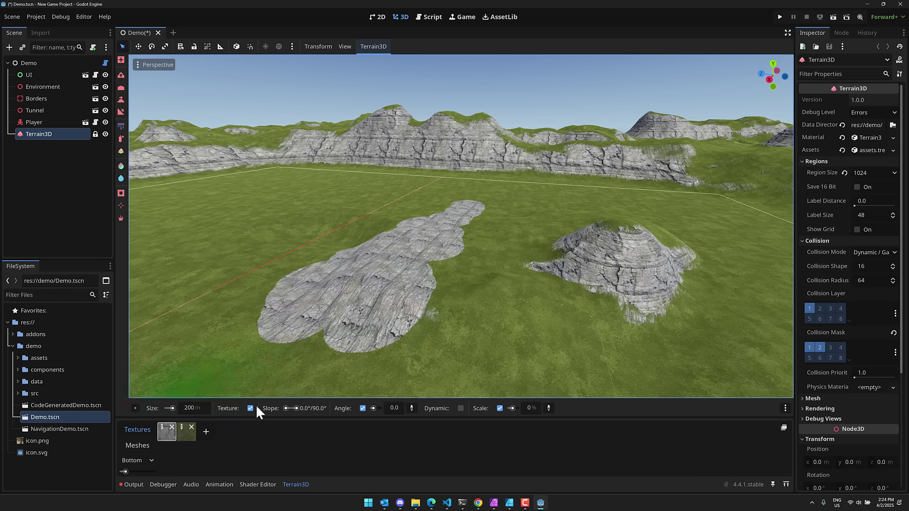
click(460, 408)
mouse_move(322, 247)
mouse_down()
mouse_move(246, 234)
mouse_move(393, 235)
mouse_move(470, 322)
mouse_move(504, 393)
mouse_up()
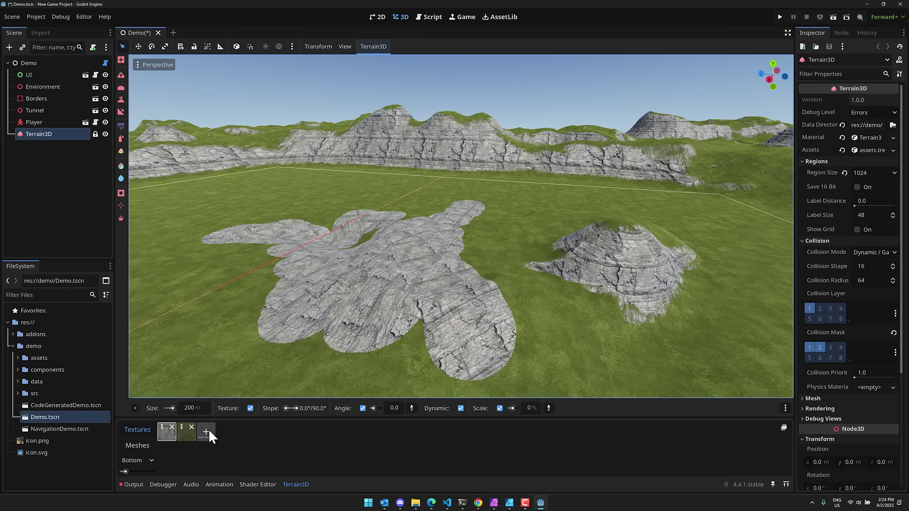
Paint the grass texture back over the middle and near end of the painted rock area
click(186, 432)
mouse_move(357, 338)
mouse_down()
mouse_move(394, 309)
mouse_move(376, 272)
mouse_move(371, 220)
mouse_up()
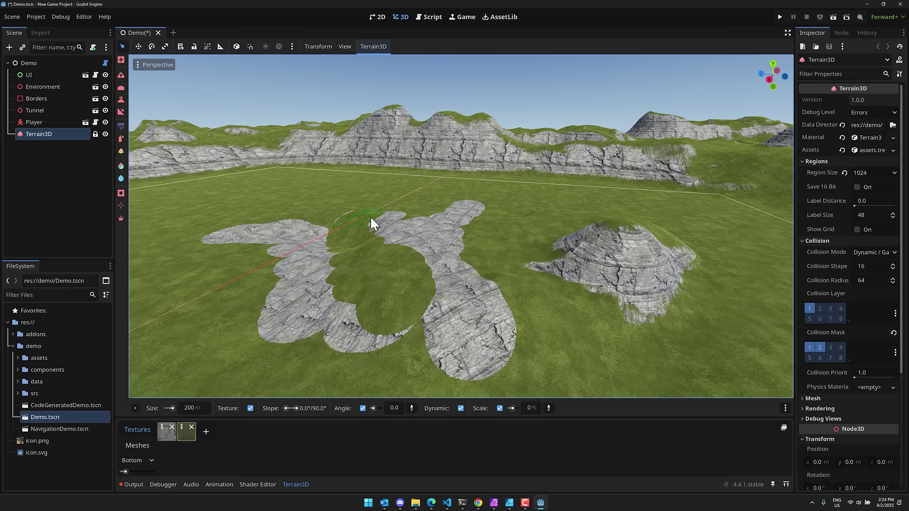
drag(430, 280, 478, 328)
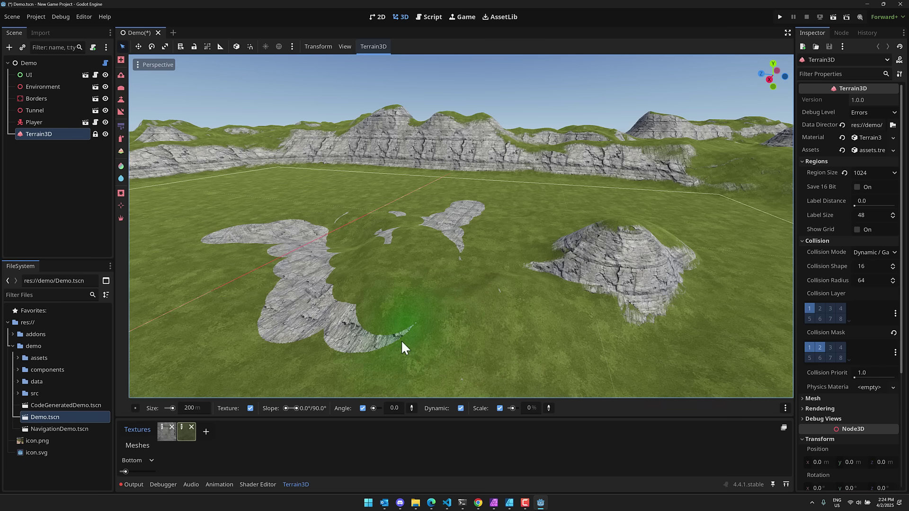
Cut a hole in the terrain in front of the rocky hill with a 200 m brush
click(120, 193)
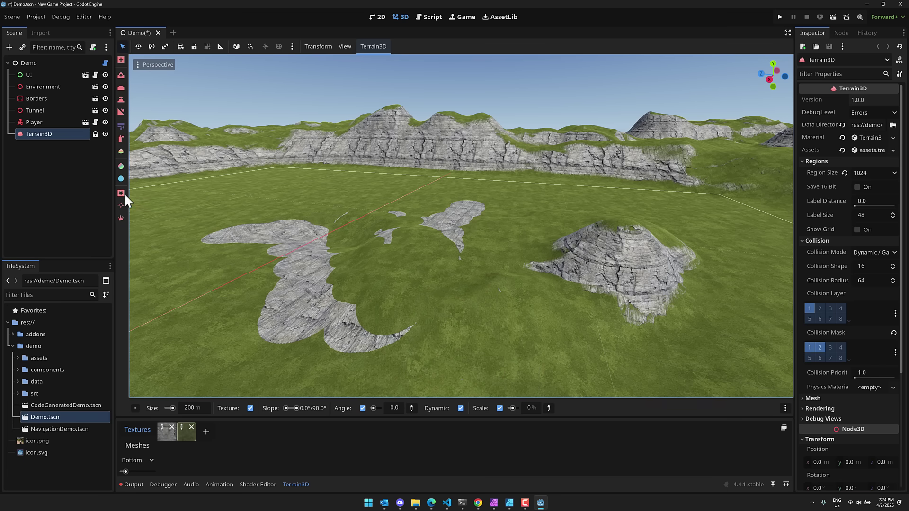
mouse_move(469, 303)
mouse_down()
mouse_move(476, 313)
mouse_move(537, 306)
mouse_up()
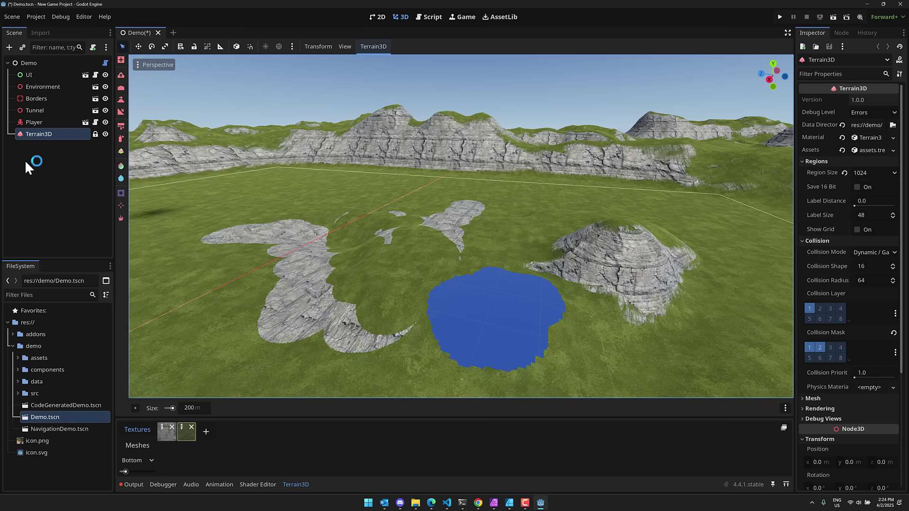
right_drag(279, 175, 135, 177)
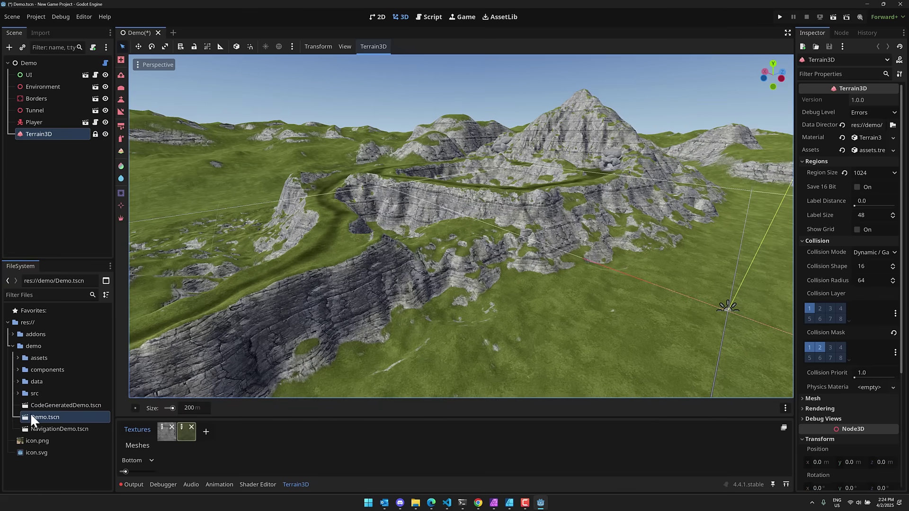
Open the NavigationDemo.tscn scene and view its mountain and navigation mesh from above
double_click(49, 428)
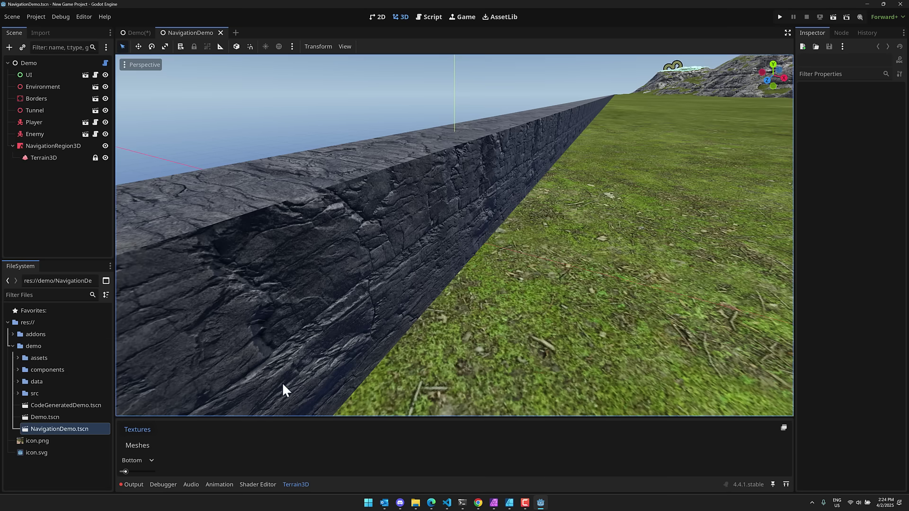
key(w)
right_drag(378, 236, 611, 215)
key(e)
right_drag(558, 265, 520, 277)
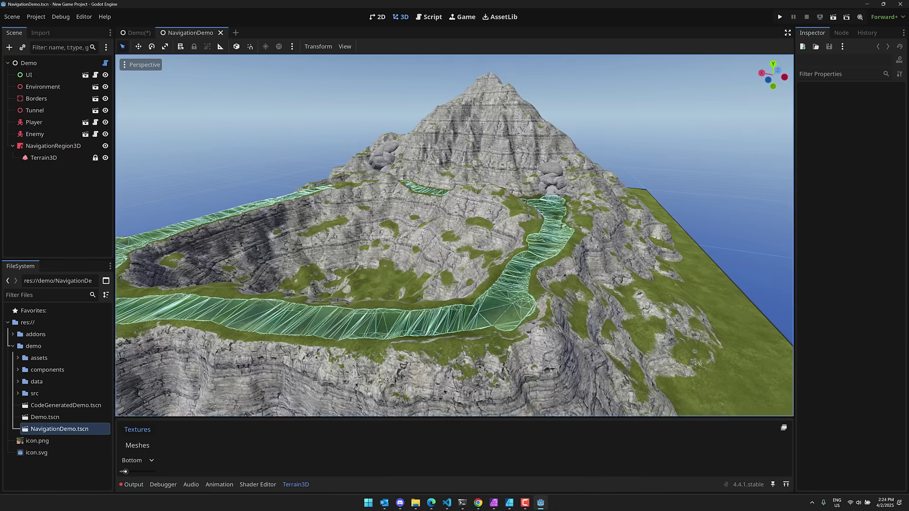
Follow the navigation mesh path along the mountain and examine the tunnel entrance
right_drag(454, 236, 204, 193)
key(w)
scroll(489, 216, up, 12)
key(w)
key(s)
key(w)
key(w)
key(s)
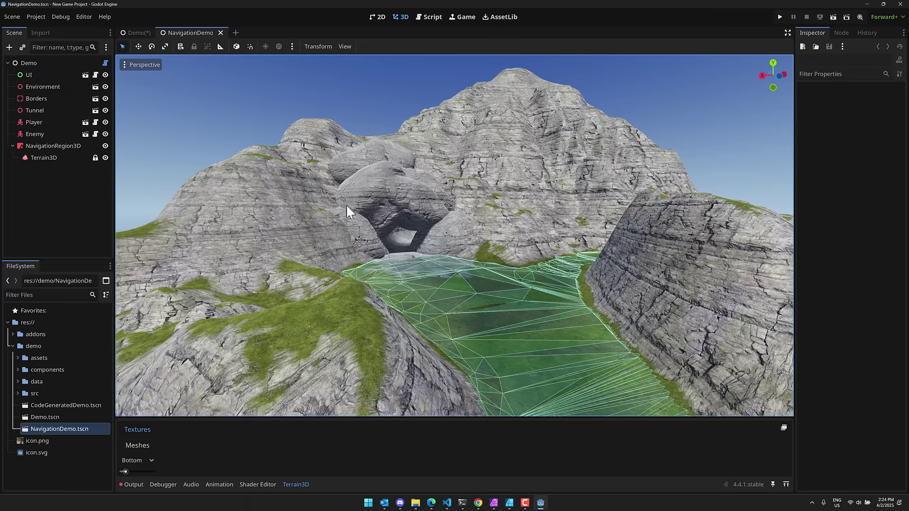
Hide the Terrain3D node to inspect the boulder meshes that form the tunnel, and show it again
click(105, 158)
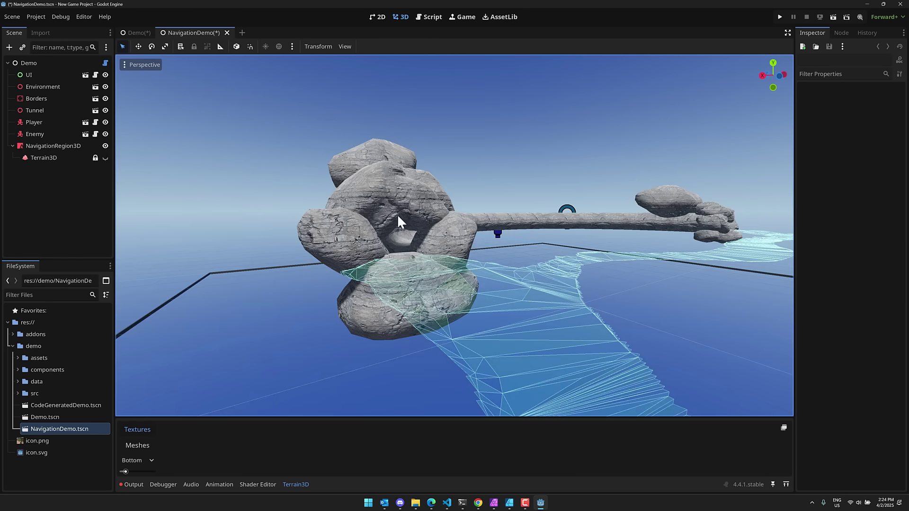
key(w)
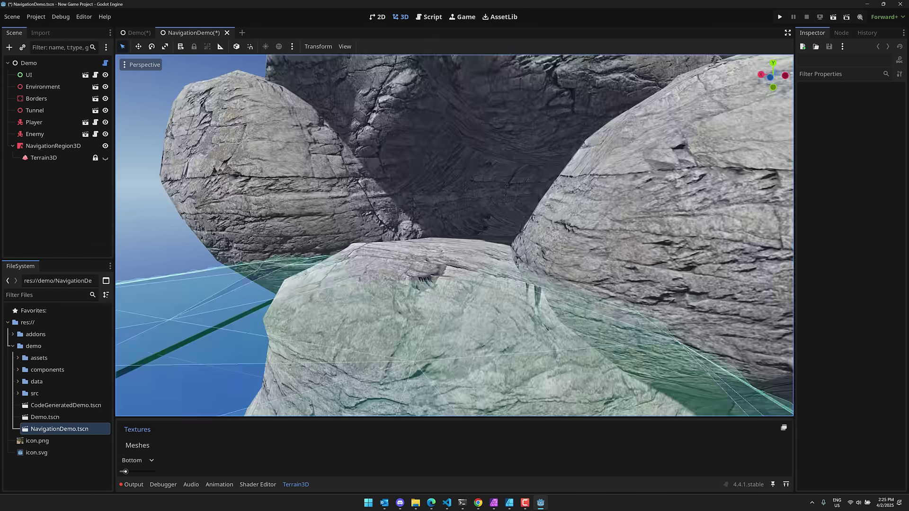
key(s)
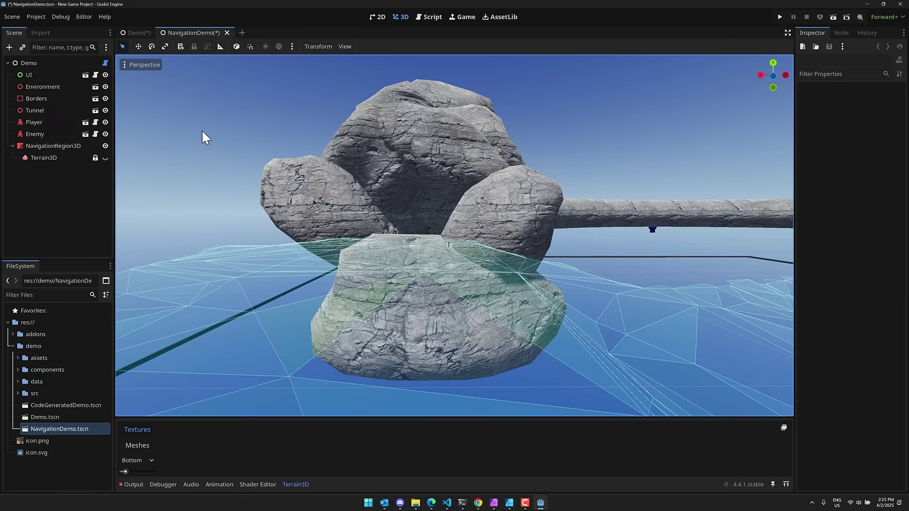
click(105, 158)
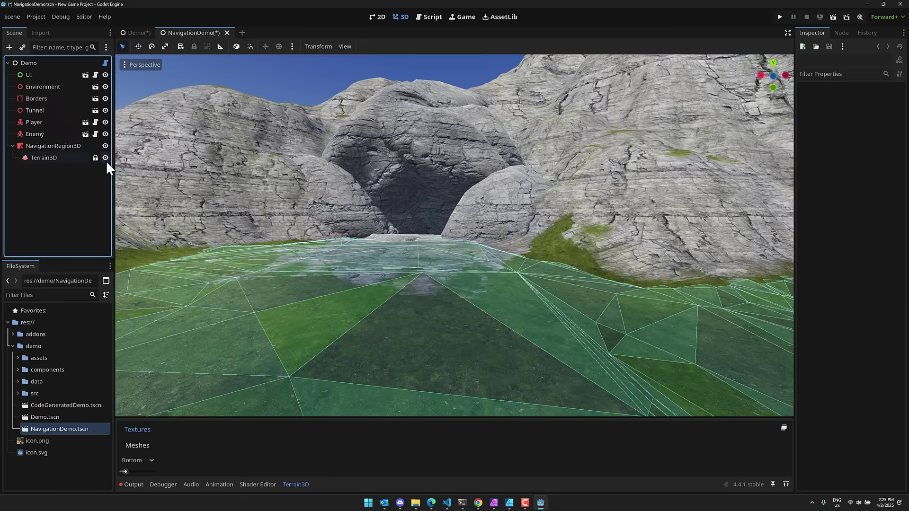
Run the NavigationDemo scene, switch the game from a floating window to one embedded in the editor, and run it again
click(832, 16)
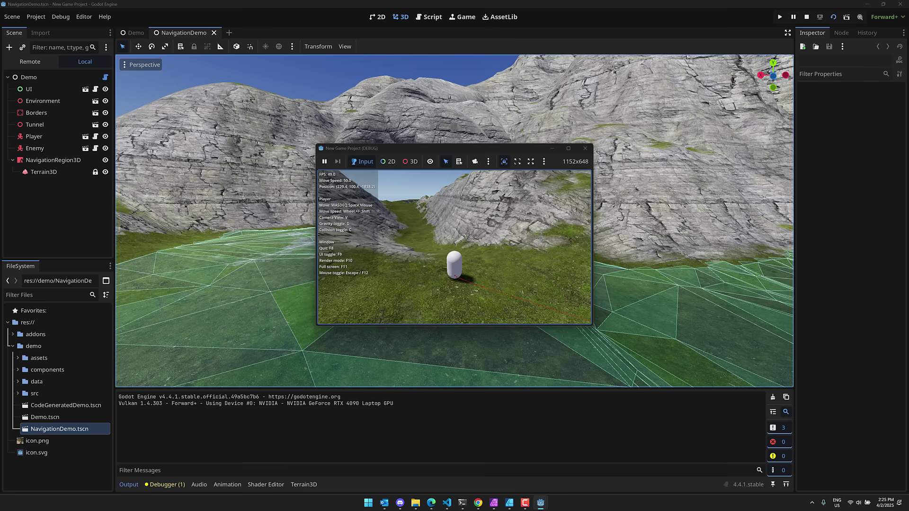
click(544, 161)
click(555, 174)
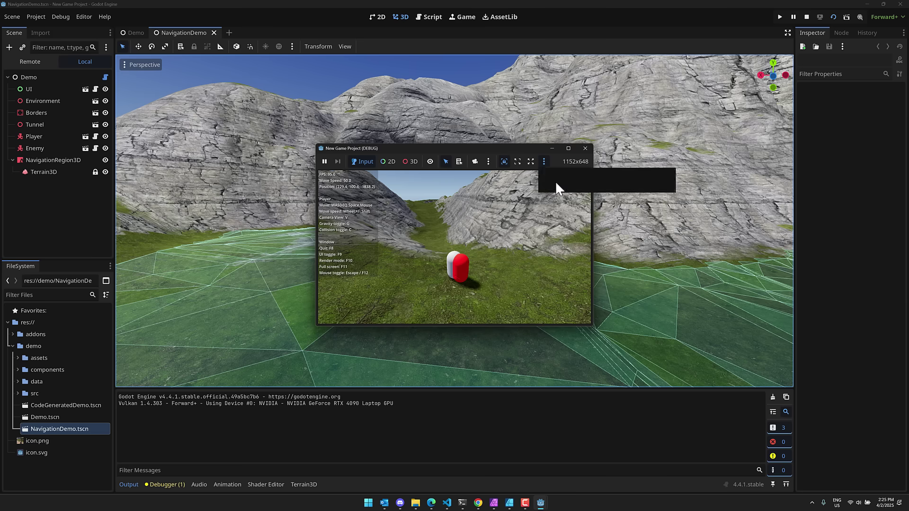
click(581, 150)
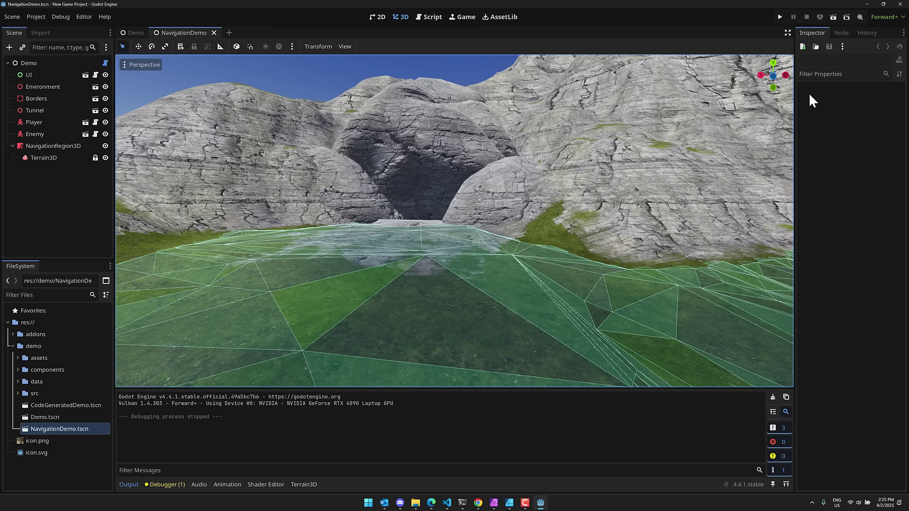
click(832, 17)
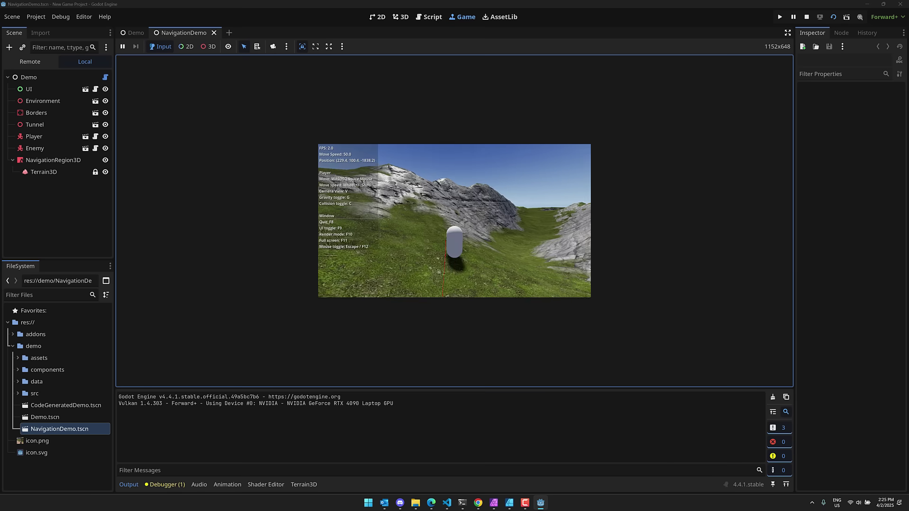
Scale the embedded game to the view with its aspect ratio kept, and run the player away from the red enemy through the grassy valley
click(315, 47)
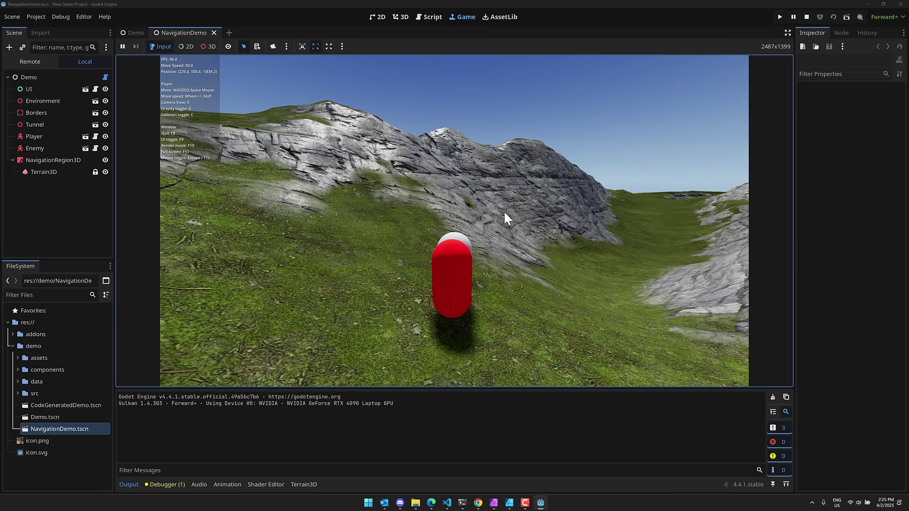
key(d)
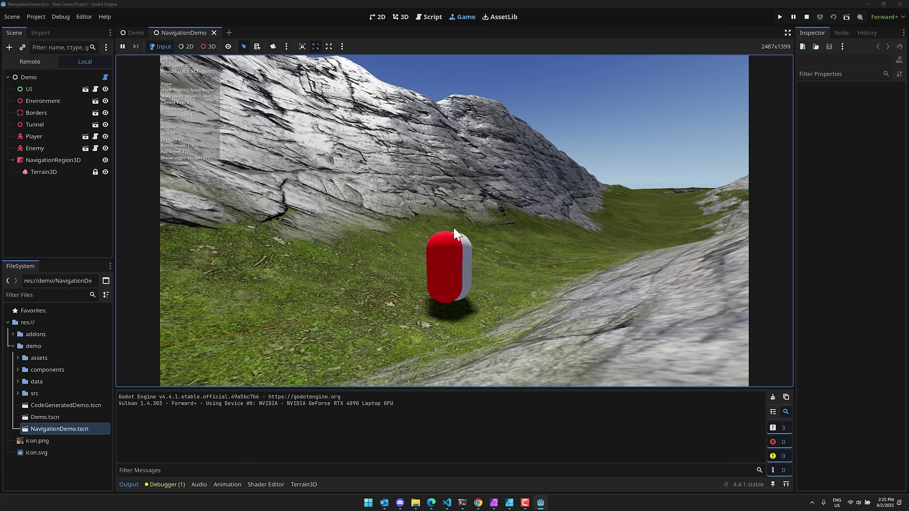
key(w)
key(d)
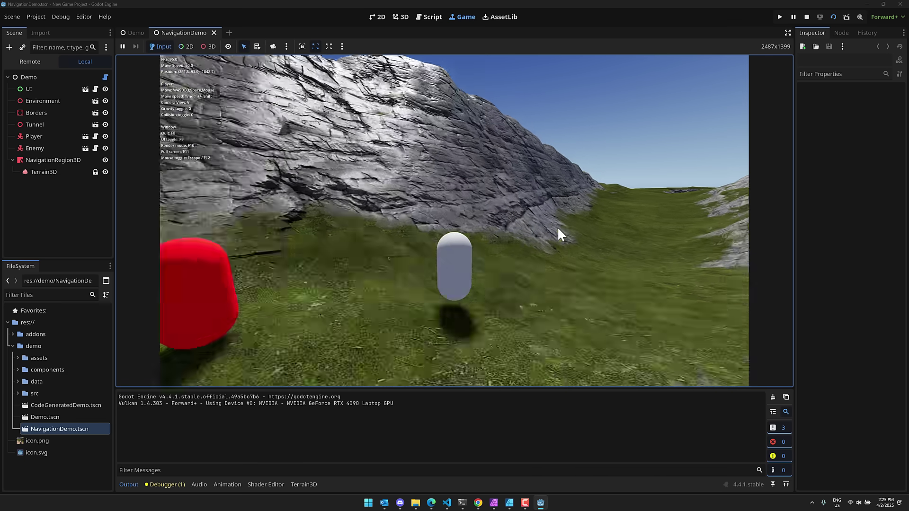
key(w)
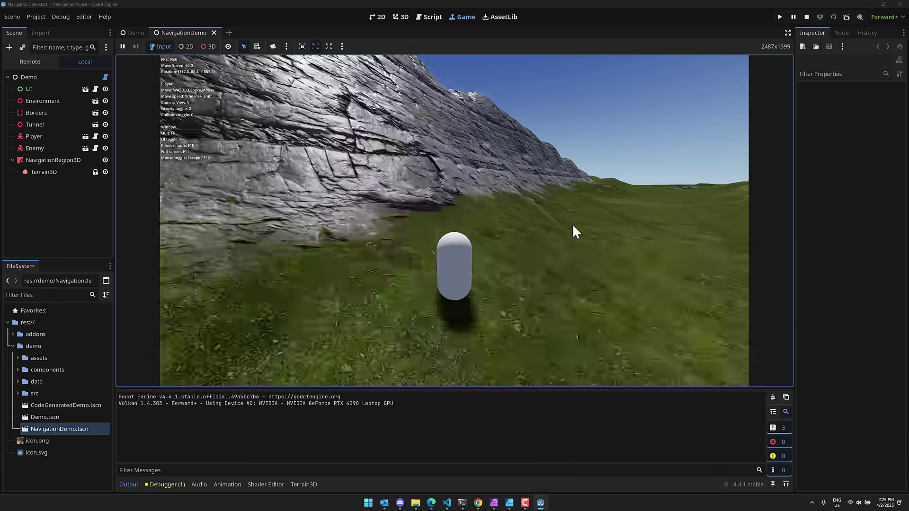
key(w)
key(d)
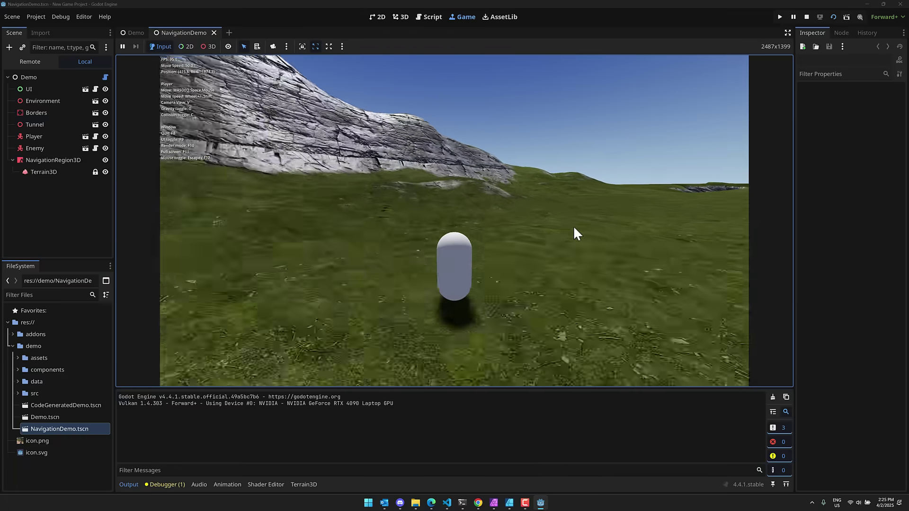
key(w)
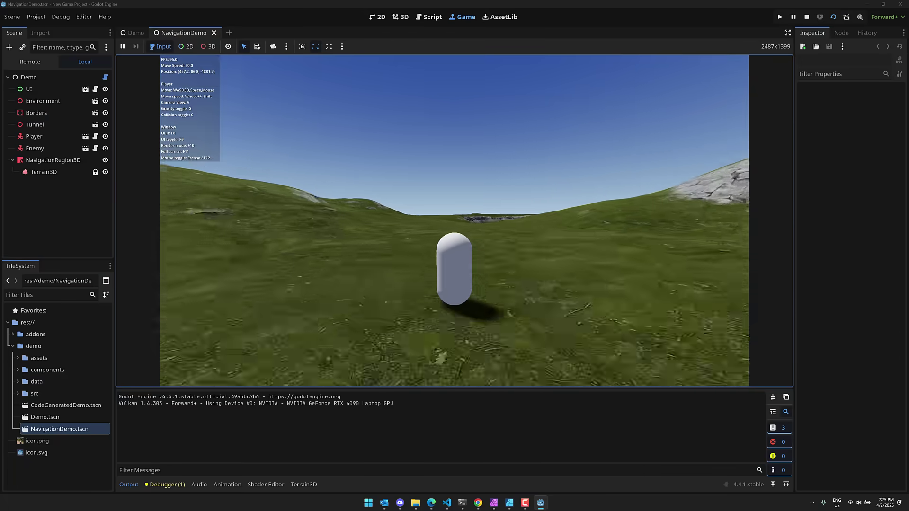
key(w)
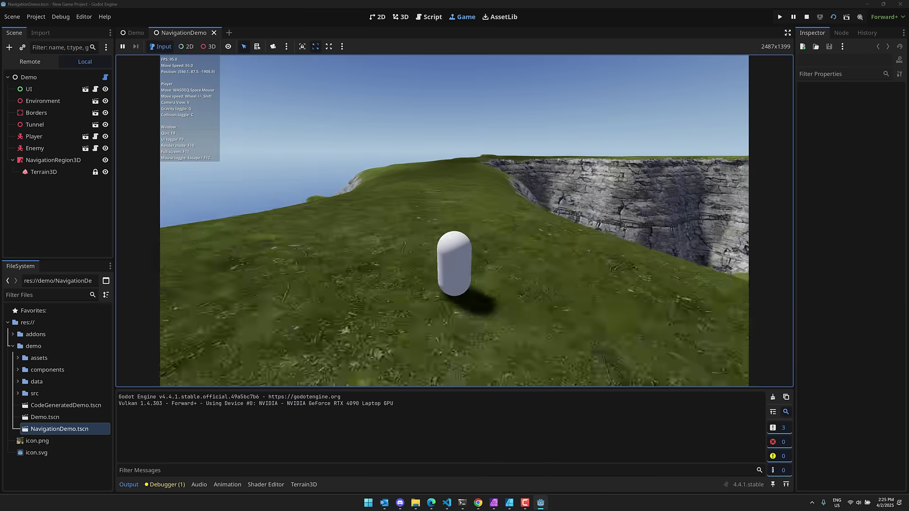
Raise the player's move speed to 85 and run along the cliff edge and over the rocks, checking the enemy's red navigation path
scroll(454, 221, up, 7)
key(w)
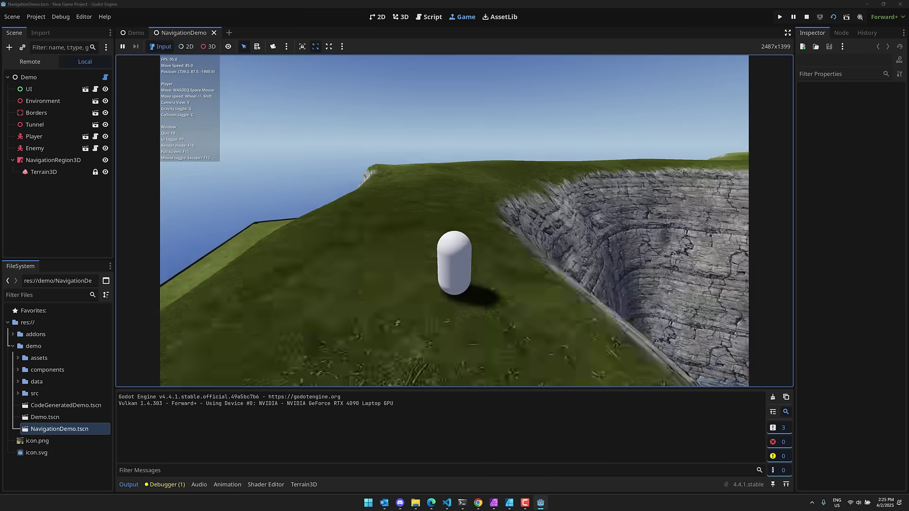
key(w)
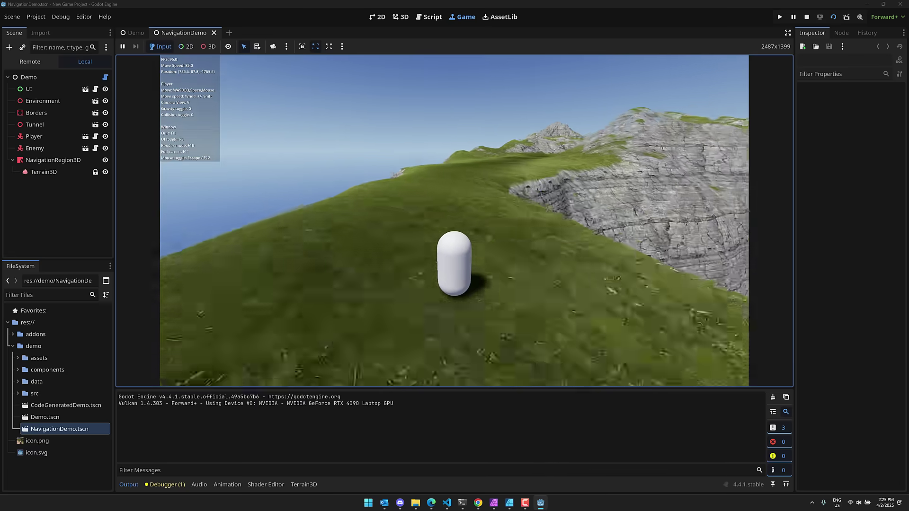
key(w)
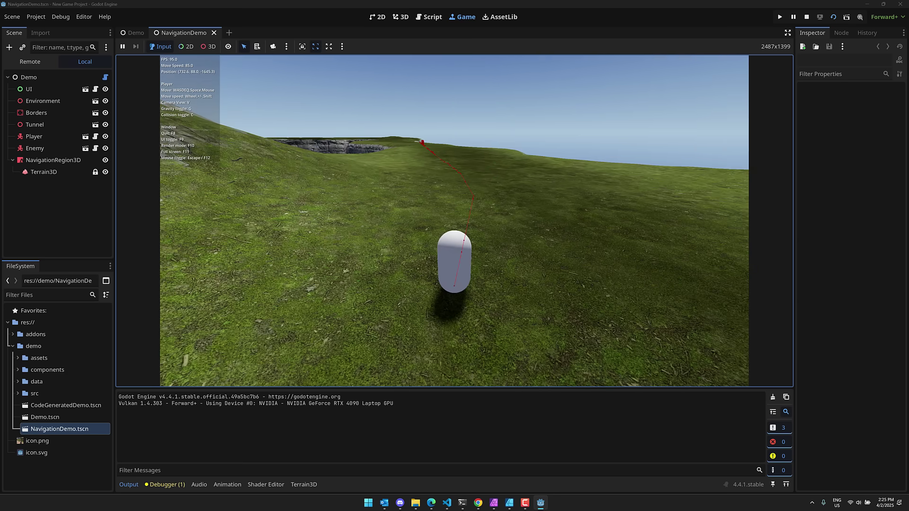
key(w)
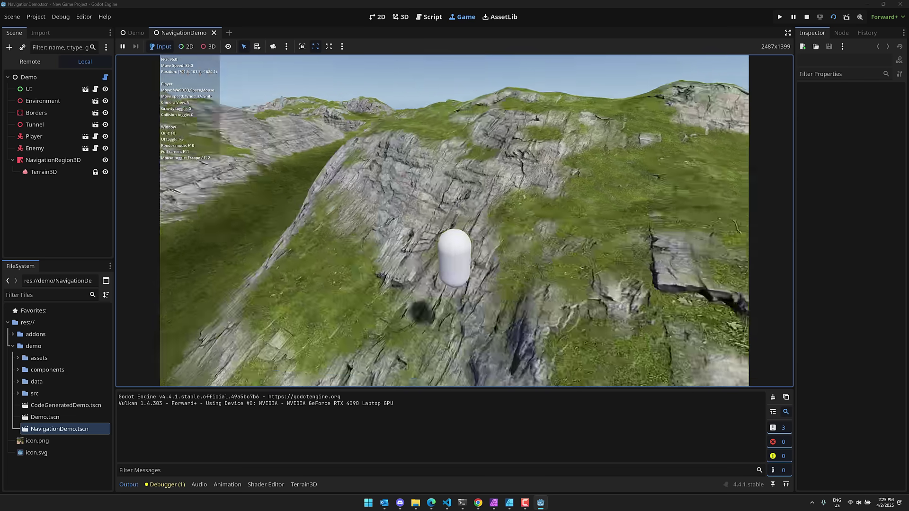
key(w)
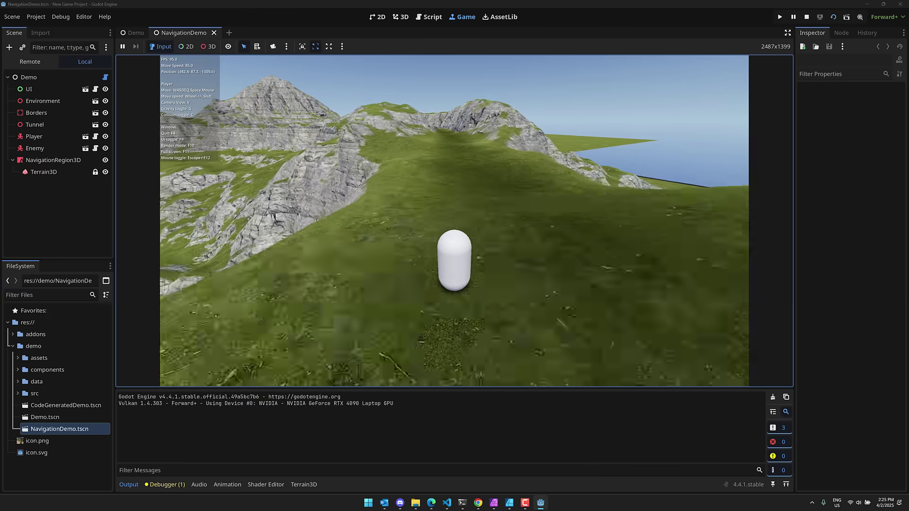
Run the player through the rocky canyon and across the open grassland, watching how the enemy's path follows the terrain
key(w)
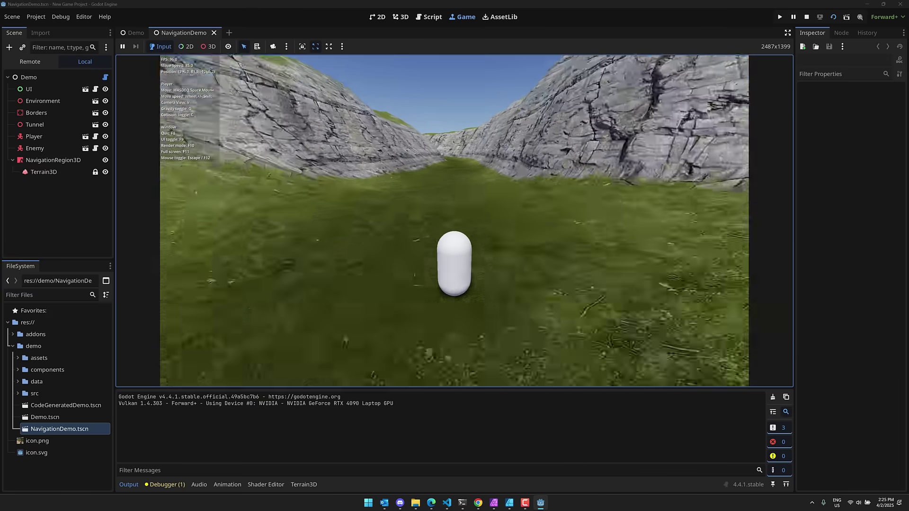
key(w)
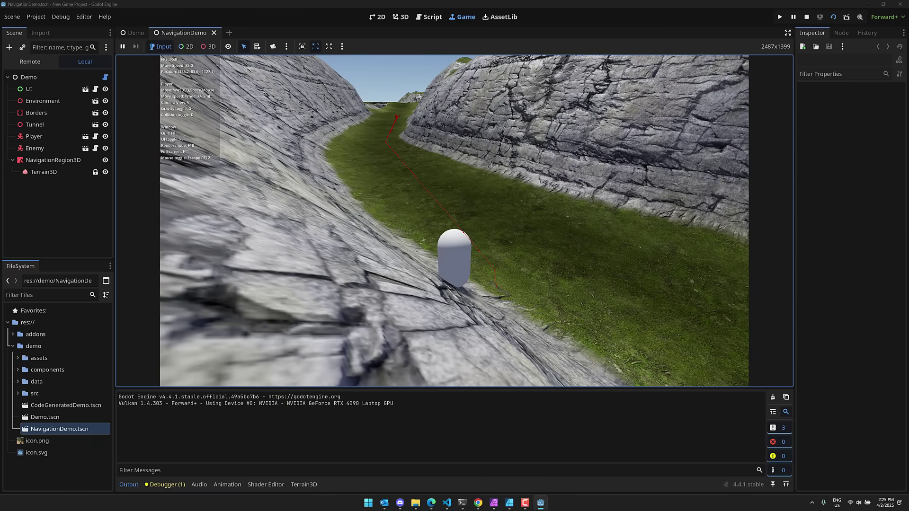
key(w)
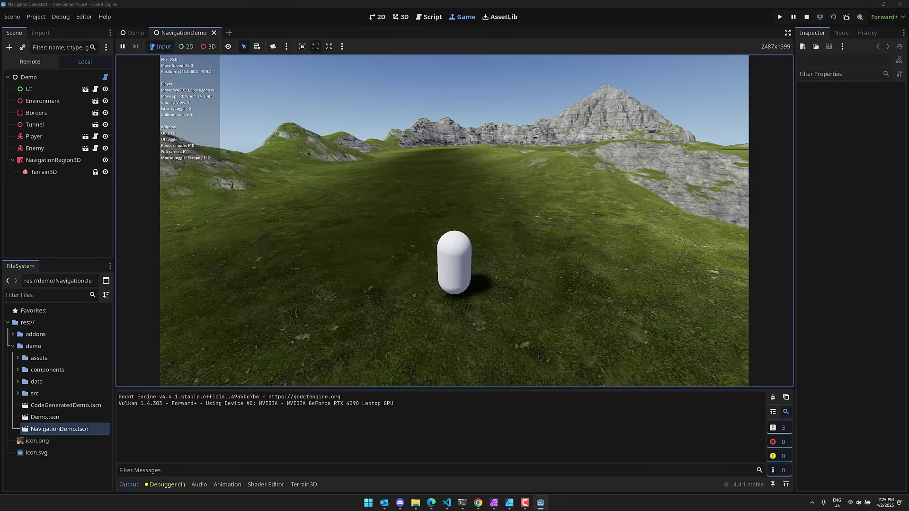
key(w)
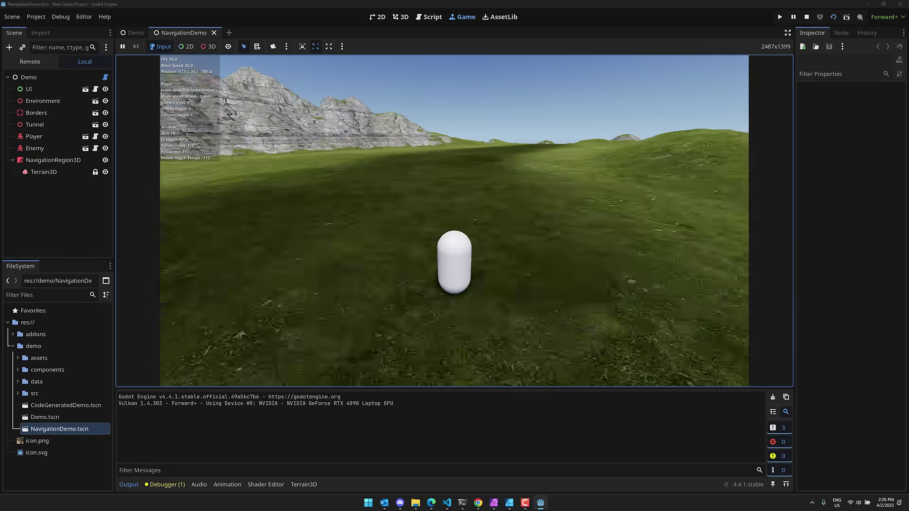
key(w)
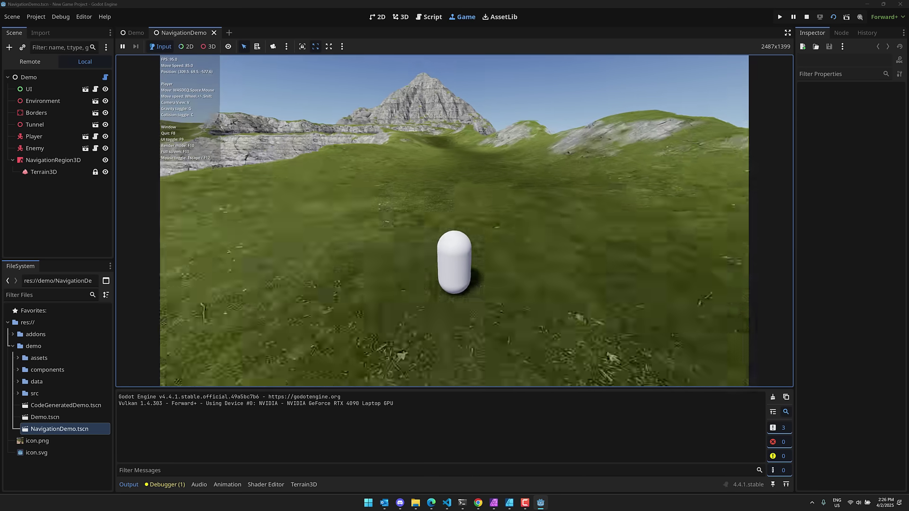
key(w)
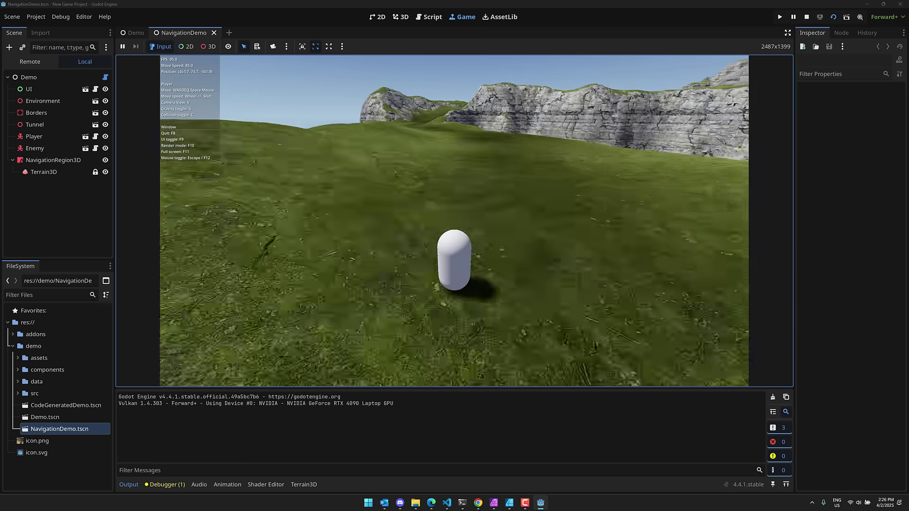
key(w)
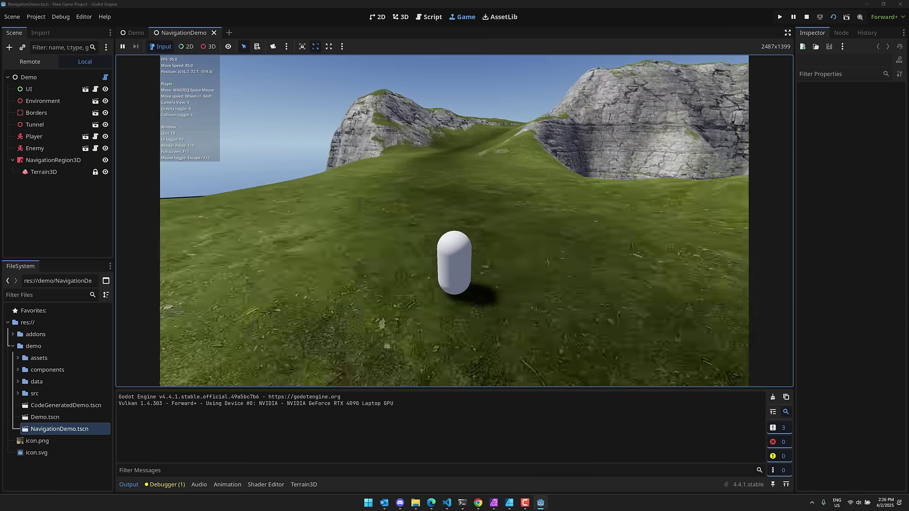
Lead the player through the grassy pass and along the ridge to the tunnel entrance in the mountain
key(w)
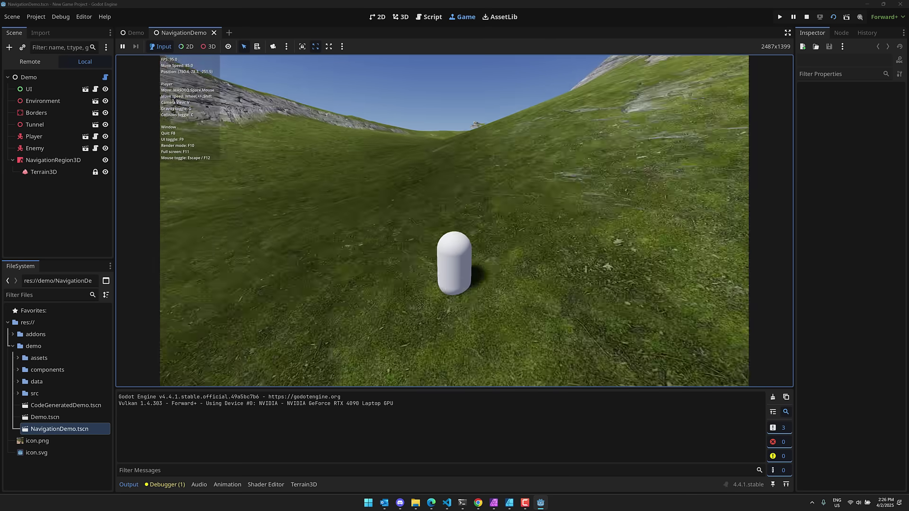
key(w)
key(w)
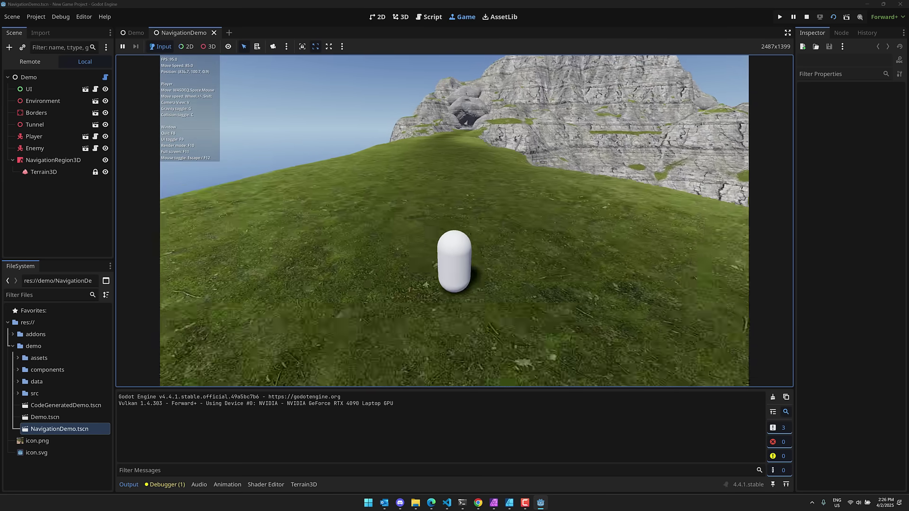
key(w)
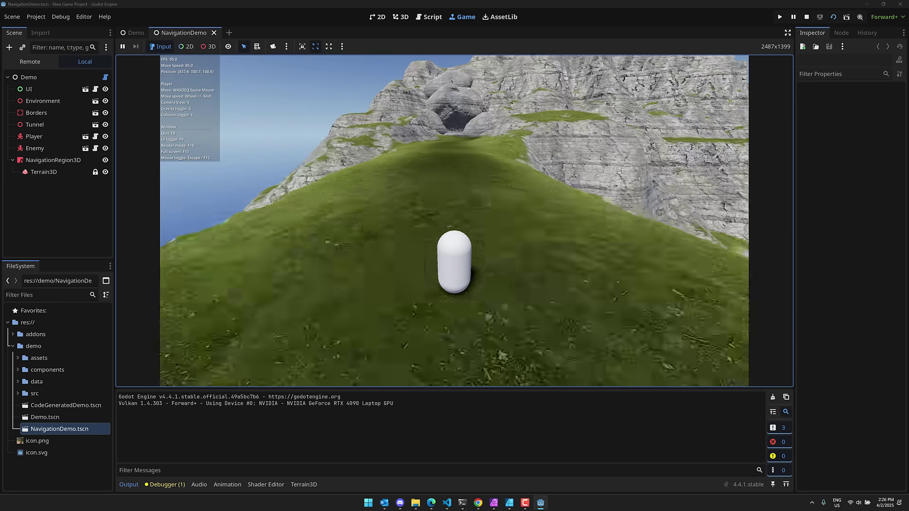
key(w)
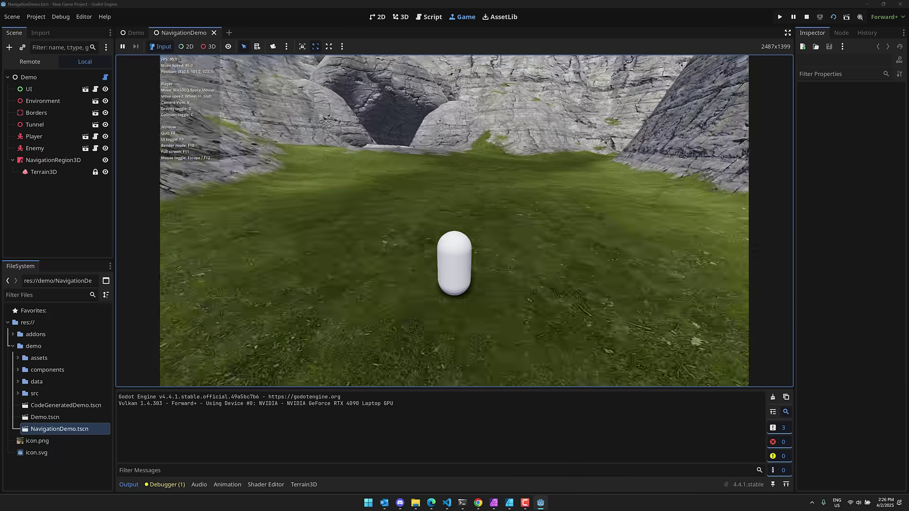
key(w)
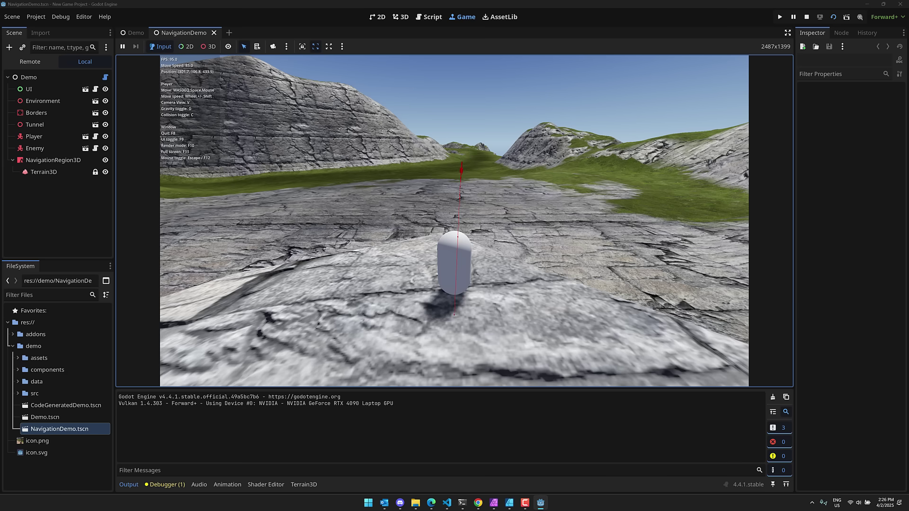
Run the player through the dark tunnel past its coloured lights and out of the far exit, with the enemy in pursuit
key(s)
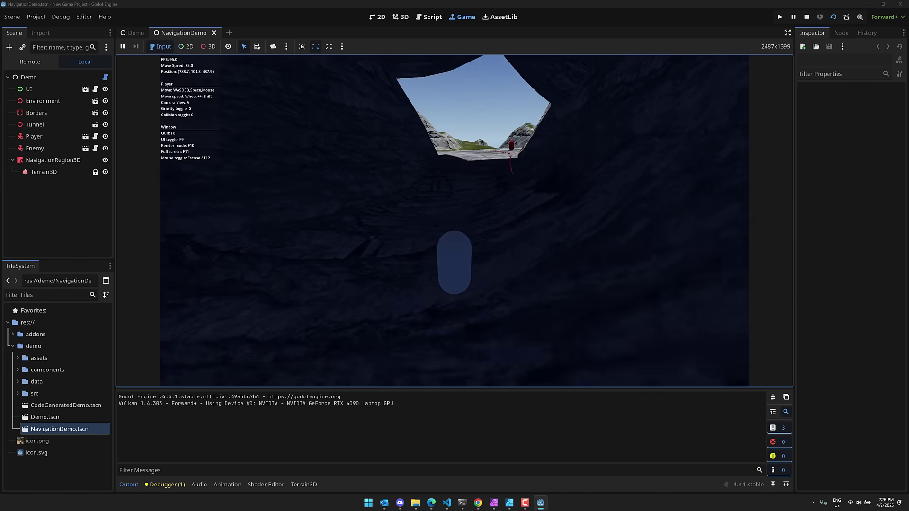
key(s)
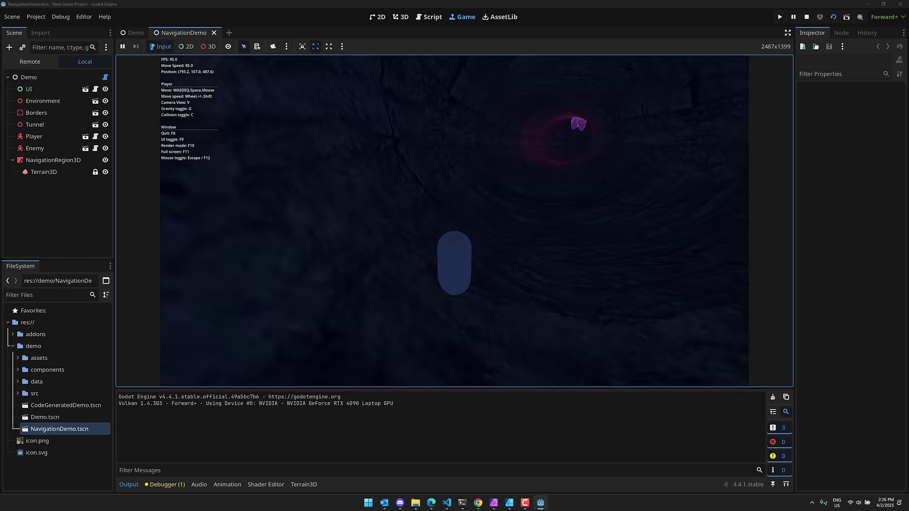
key(w)
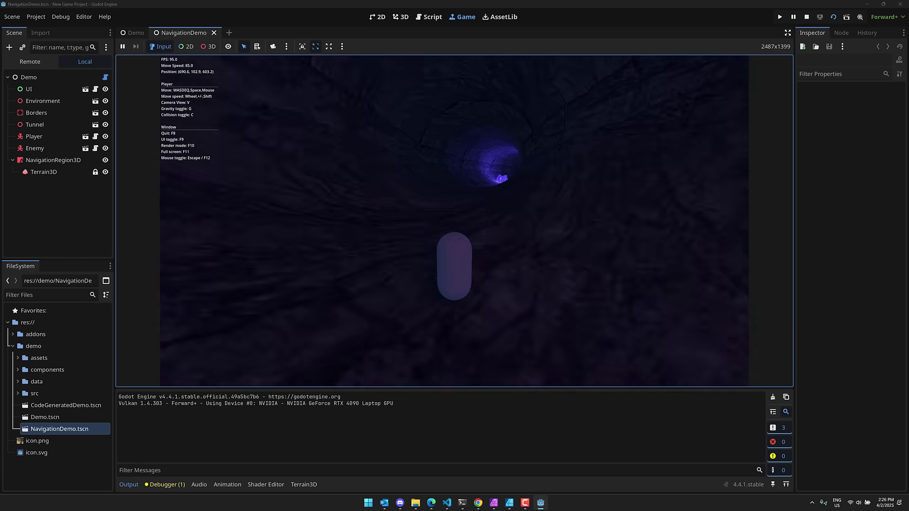
key(w)
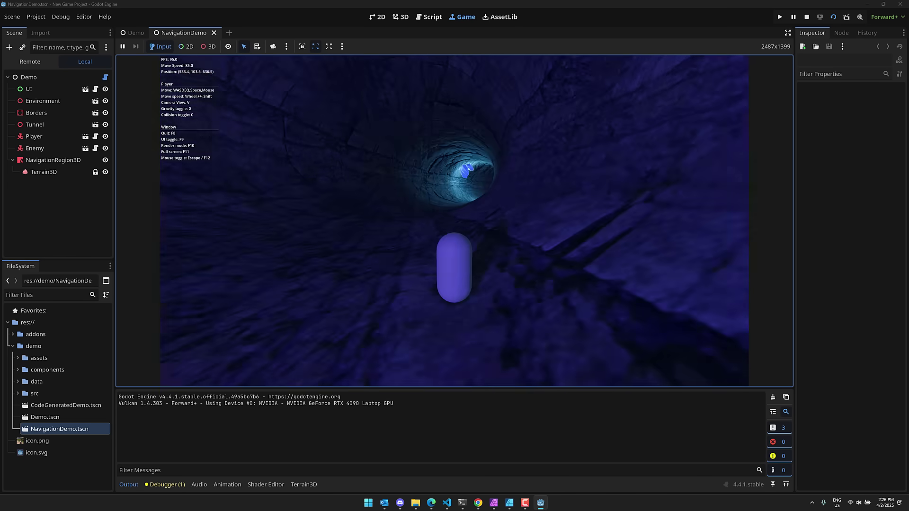
key(w)
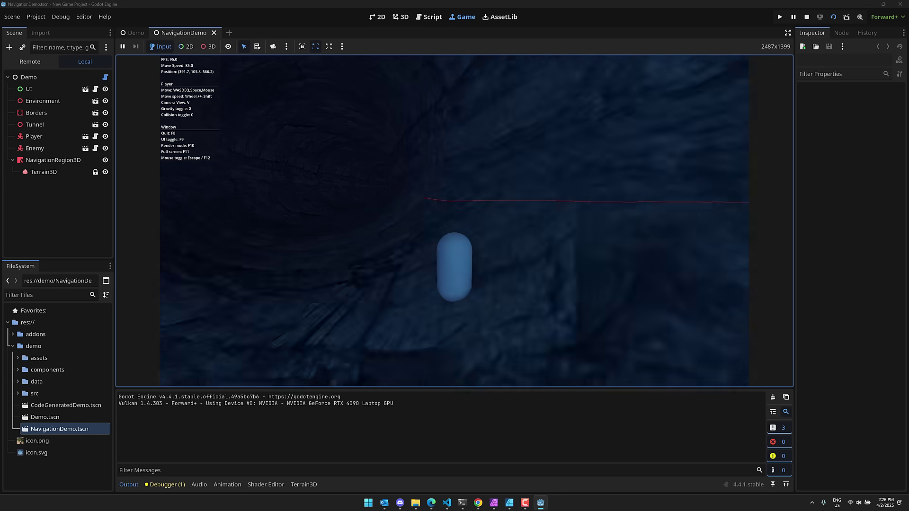
key(w)
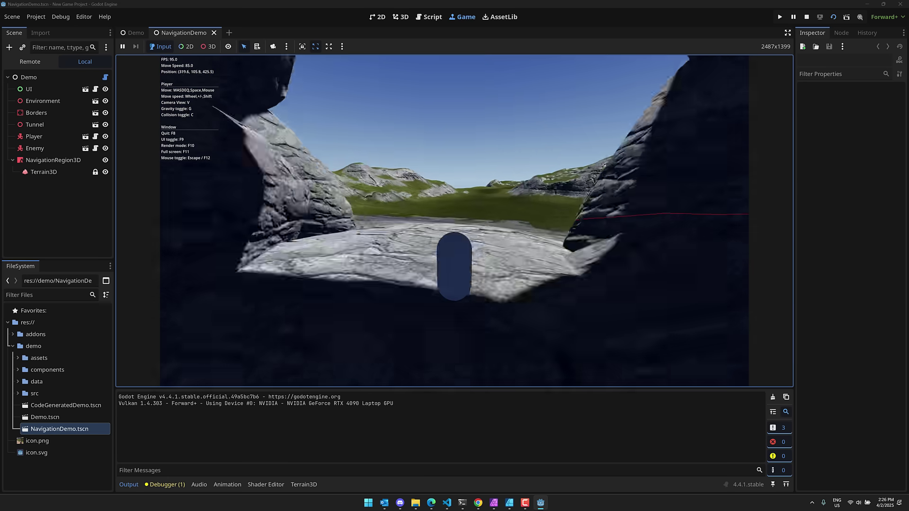
key(s)
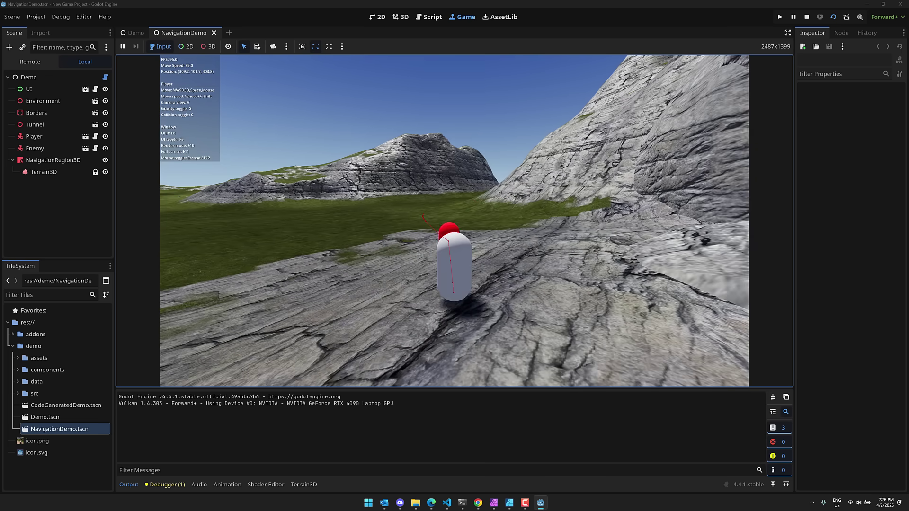
Fly the player up above the terrain to view the landscape, and toggle gravity to drop back to the ground
key(w)
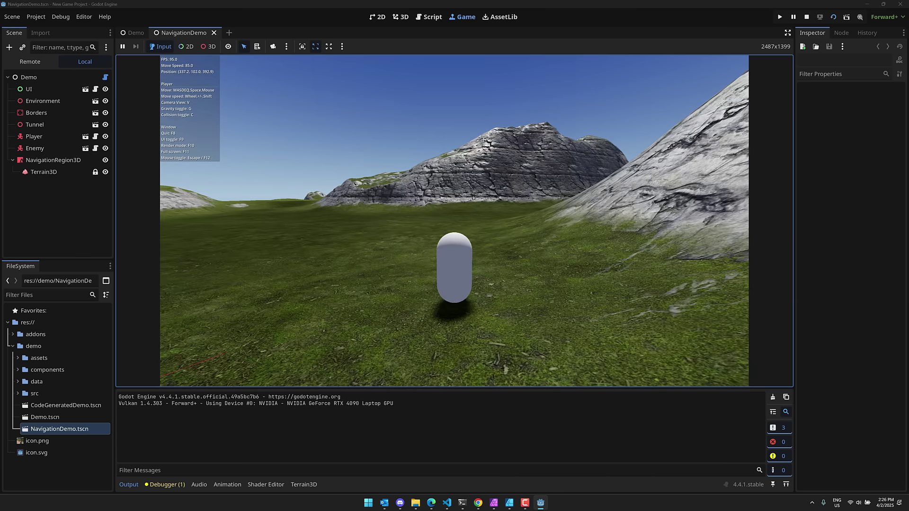
key(w)
key(space)
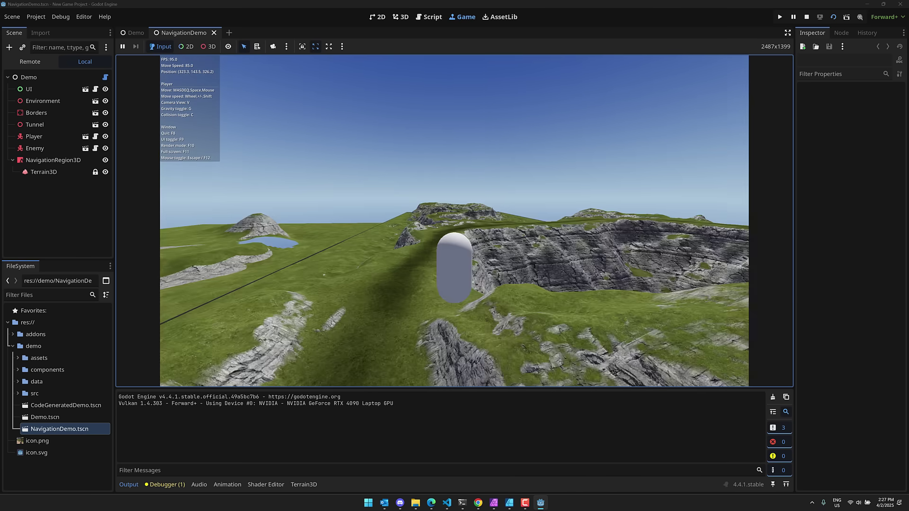
key(w)
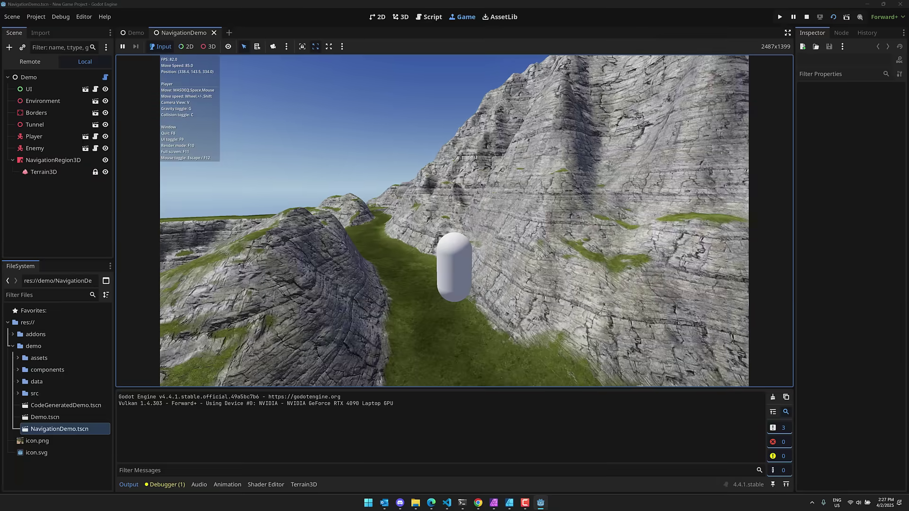
key(g)
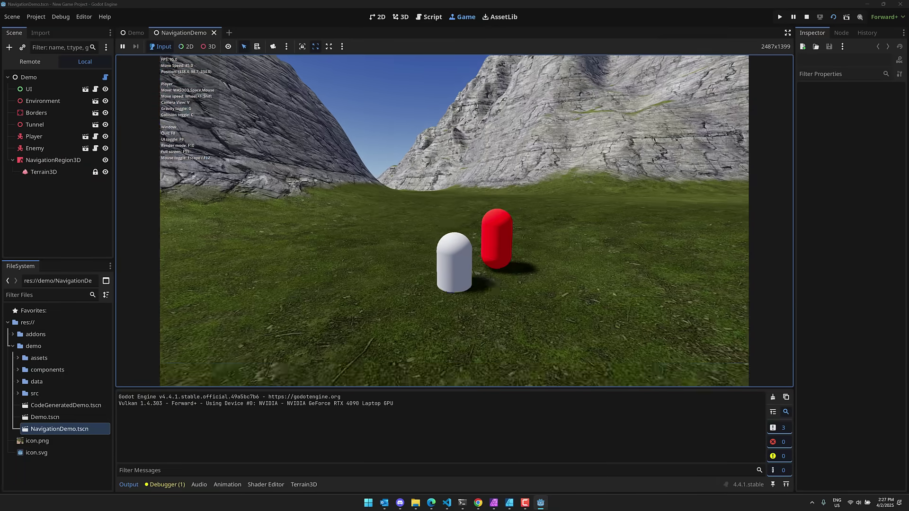
Lower the player through the ground to view the terrain from underneath, and stop the running demo
key(q)
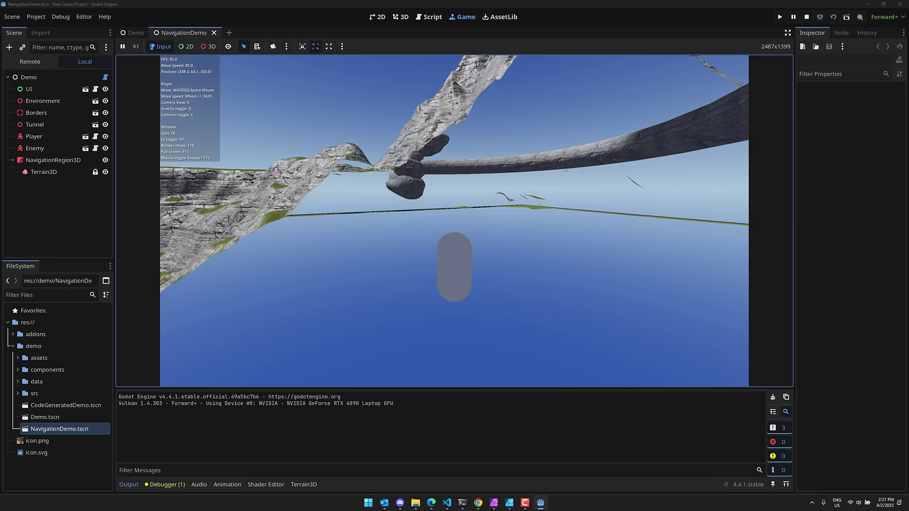
key(q)
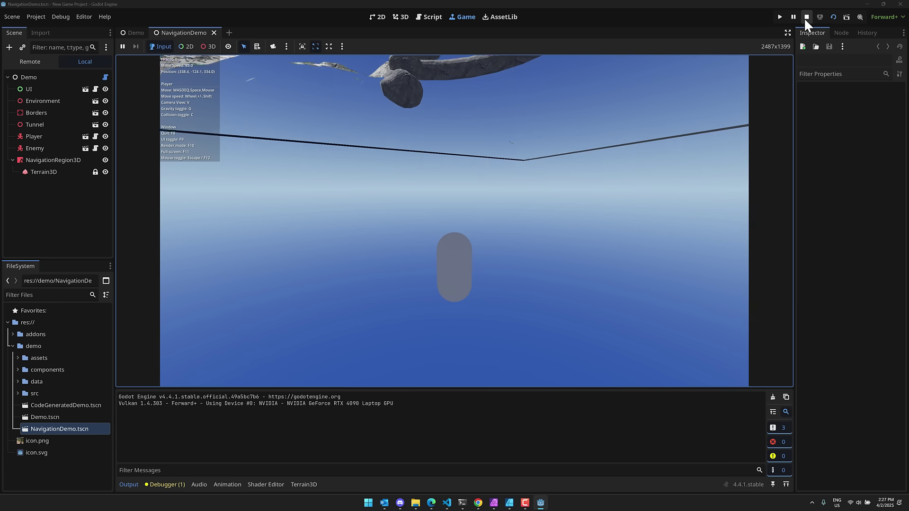
click(807, 17)
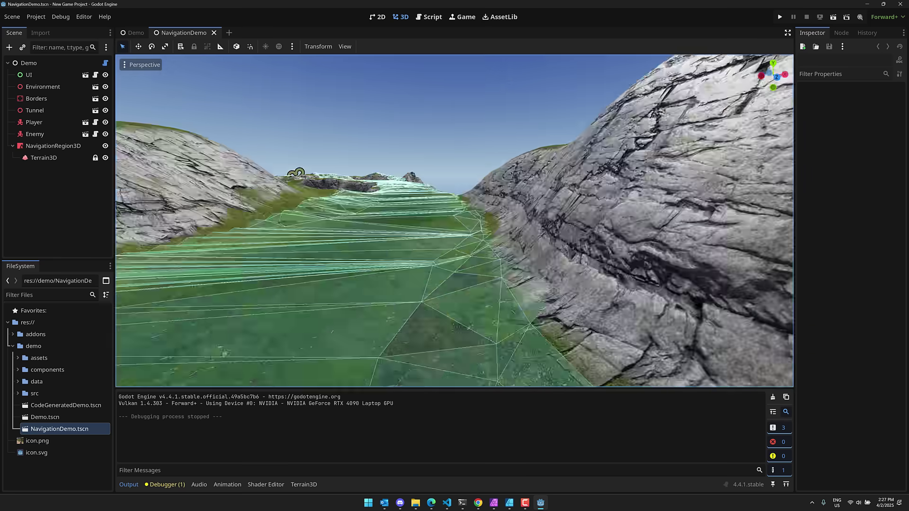
Paint a navigable area on the Terrain3D node with a 200 m brush, bridging the valley between the two ridge paths
key(s)
right_drag(454, 220, 374, 273)
key(w)
key(w)
key(w)
key(w)
key(s)
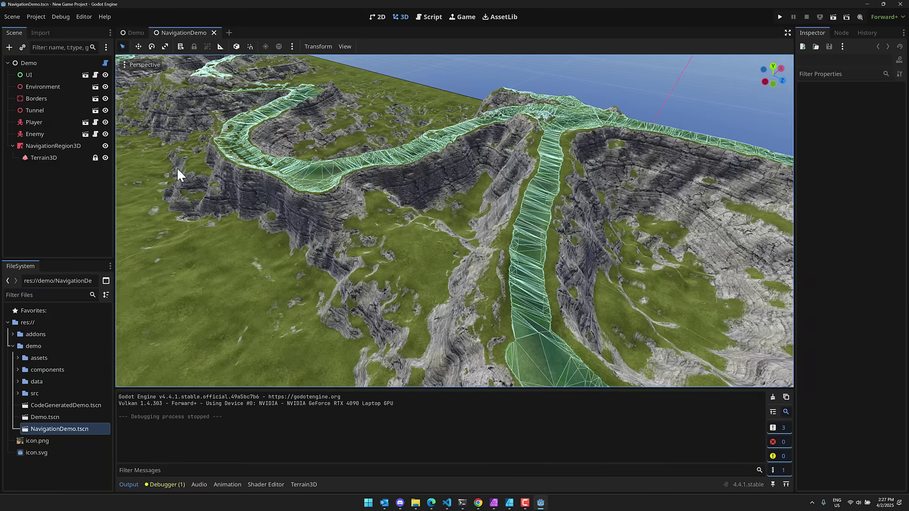
click(68, 159)
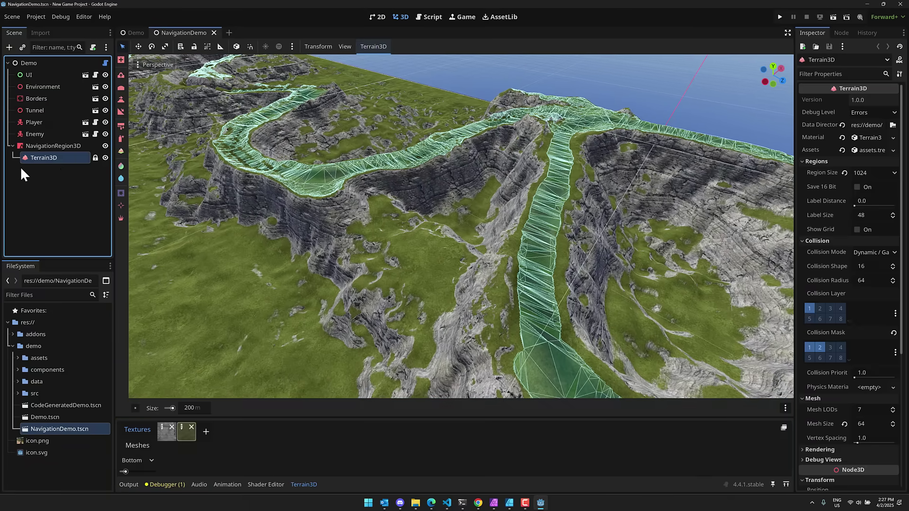
click(120, 205)
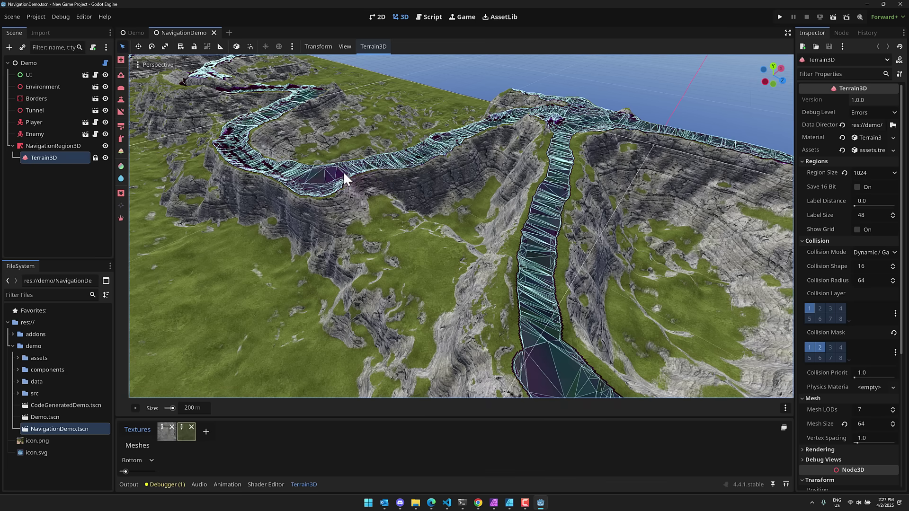
mouse_move(343, 172)
mouse_down()
mouse_move(368, 184)
mouse_move(390, 237)
mouse_move(449, 286)
mouse_move(513, 300)
mouse_move(548, 323)
mouse_up()
Check the NavigationRegion3D node and the painted area, and bake the Terrain3D NavMesh again
key(a)
mouse_move(551, 327)
right_down()
mouse_move(634, 308)
mouse_move(753, 329)
mouse_move(766, 310)
right_up()
right_drag(710, 222, 176, 219)
click(68, 146)
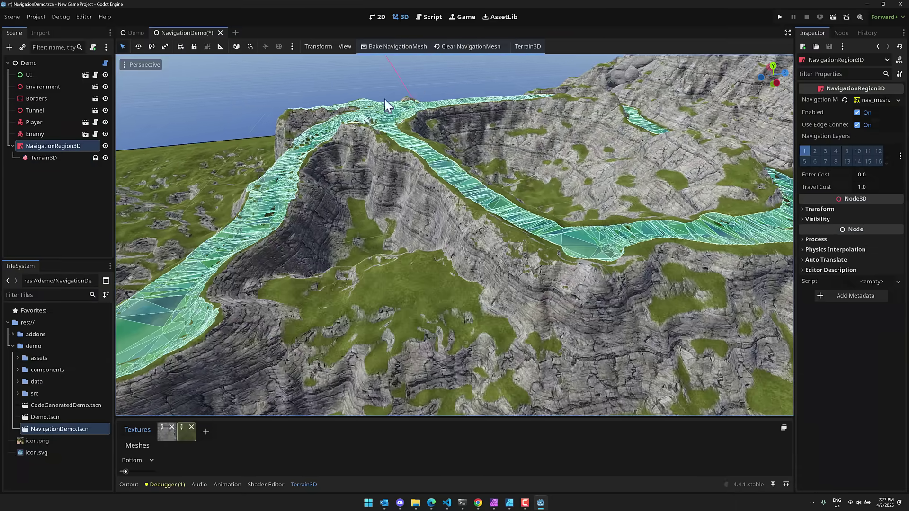
click(41, 157)
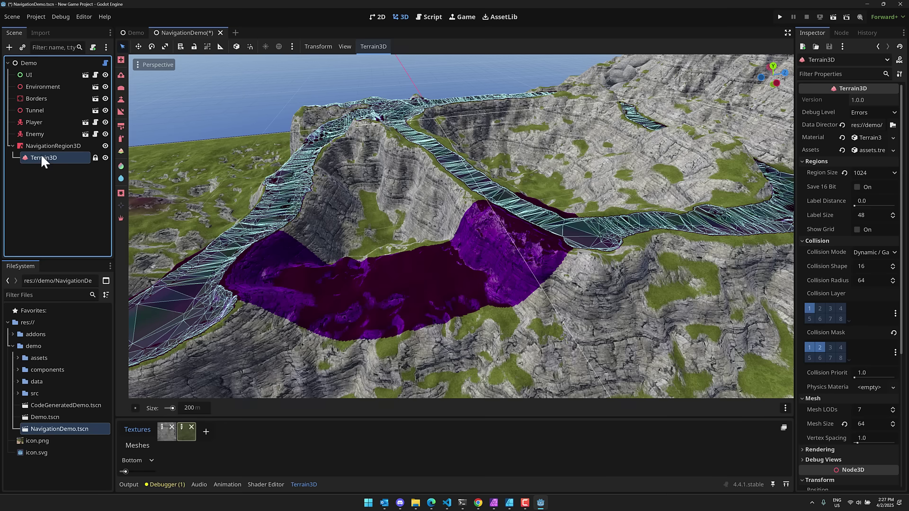
click(374, 47)
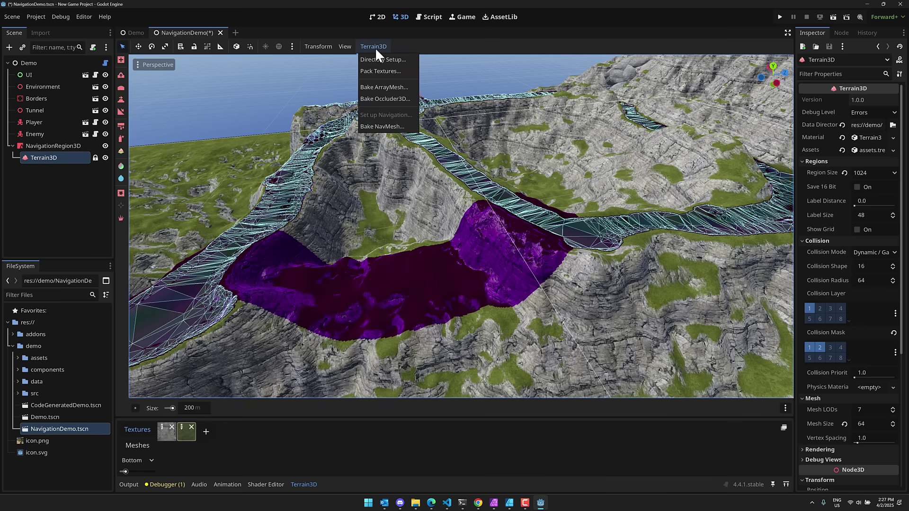
click(382, 127)
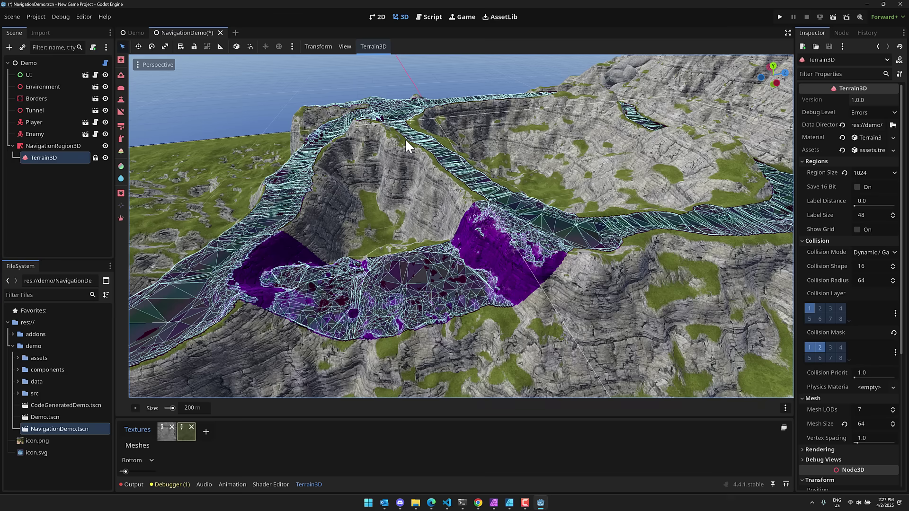
Examine the baked navigation mesh from above the ridge, and show the mesh instancing brush with its 200 m size and 98% strength
right_drag(353, 209, 208, 205)
key(w)
key(w)
right_drag(343, 179, 161, 237)
click(121, 217)
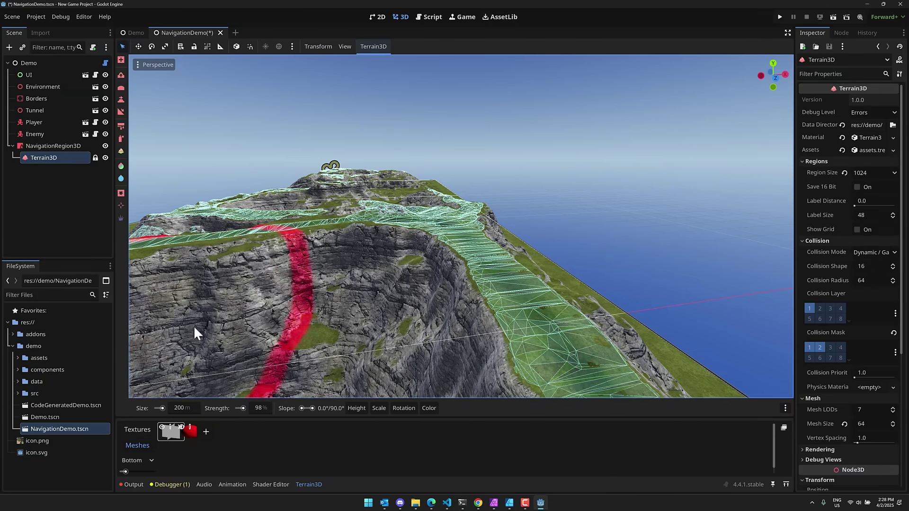
mouse_move(313, 372)
right_down()
mouse_move(284, 369)
mouse_move(313, 376)
right_up()
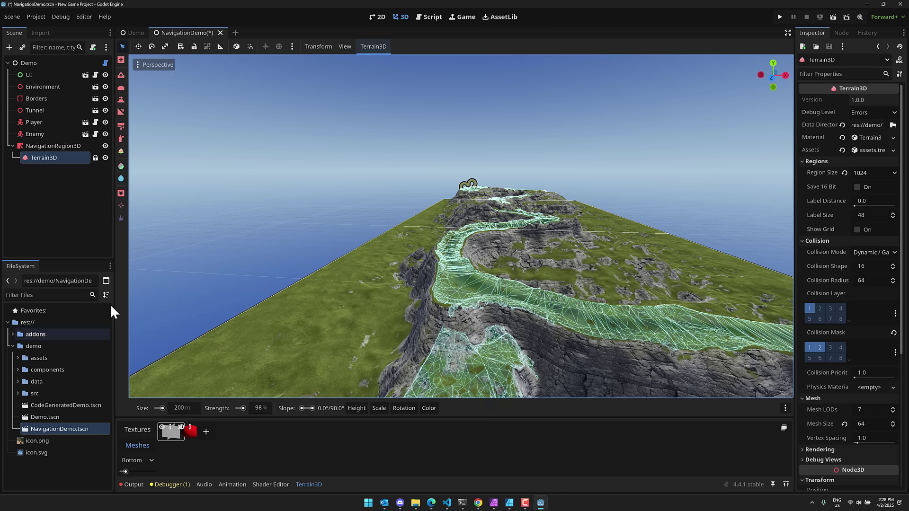
Paint wetness with roughness -65% and a 200 m brush over the ridge path, its cliffs and the grassy valley below
click(121, 193)
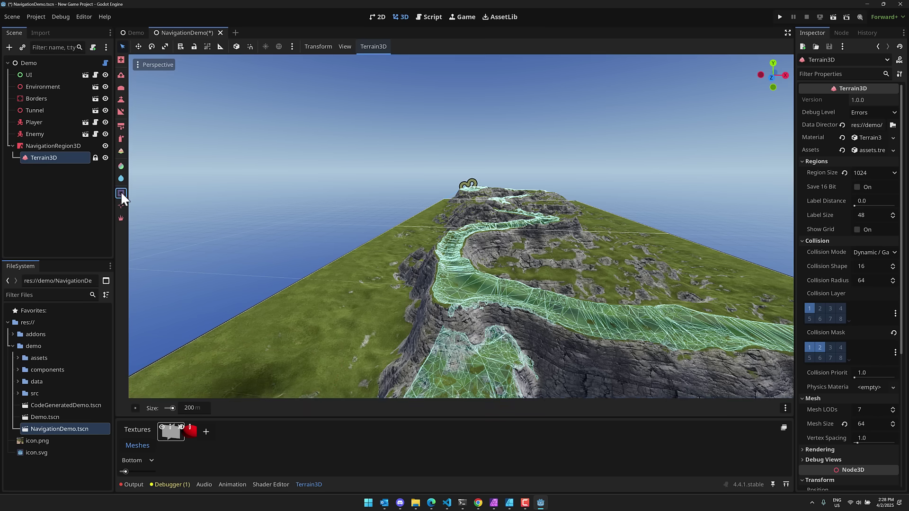
click(122, 181)
key(w)
mouse_move(312, 213)
right_down()
mouse_move(463, 251)
mouse_move(493, 246)
right_up()
key(e)
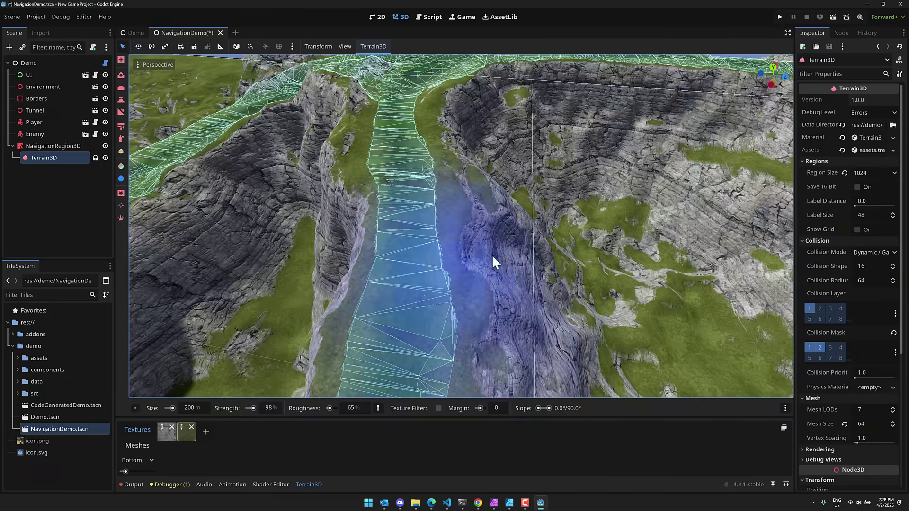
mouse_move(492, 255)
mouse_down()
mouse_move(433, 216)
mouse_move(407, 354)
mouse_up()
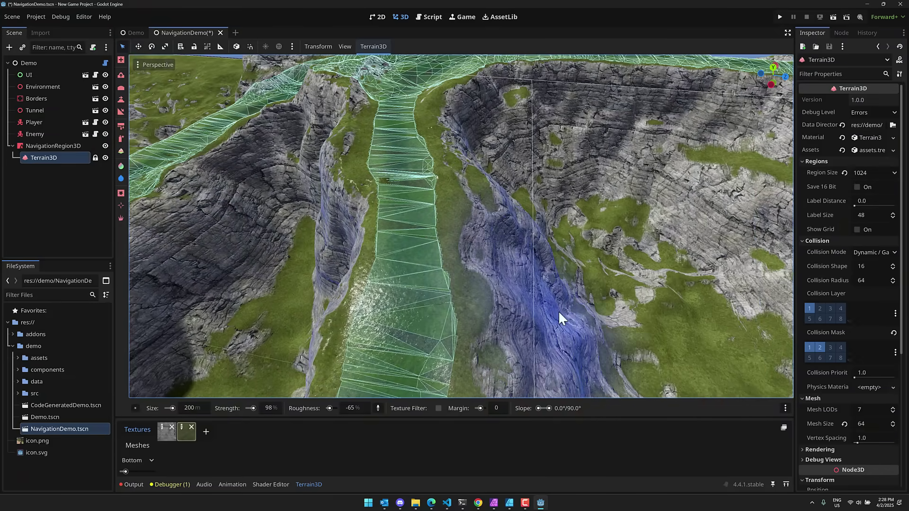
key(d)
right_drag(558, 310, 564, 331)
mouse_move(558, 310)
mouse_down()
mouse_move(516, 219)
mouse_move(425, 213)
mouse_move(257, 267)
mouse_move(430, 87)
mouse_move(512, 253)
mouse_move(311, 302)
mouse_move(280, 219)
mouse_move(442, 145)
mouse_move(410, 220)
mouse_up()
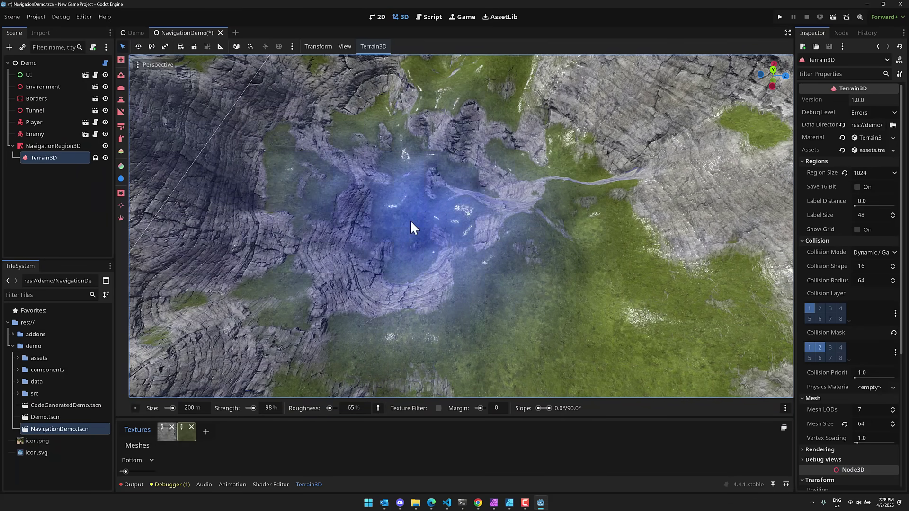
Set the terrain paint colour to red and tint a patch of the rock and grass in the valley beside the ridge
click(123, 164)
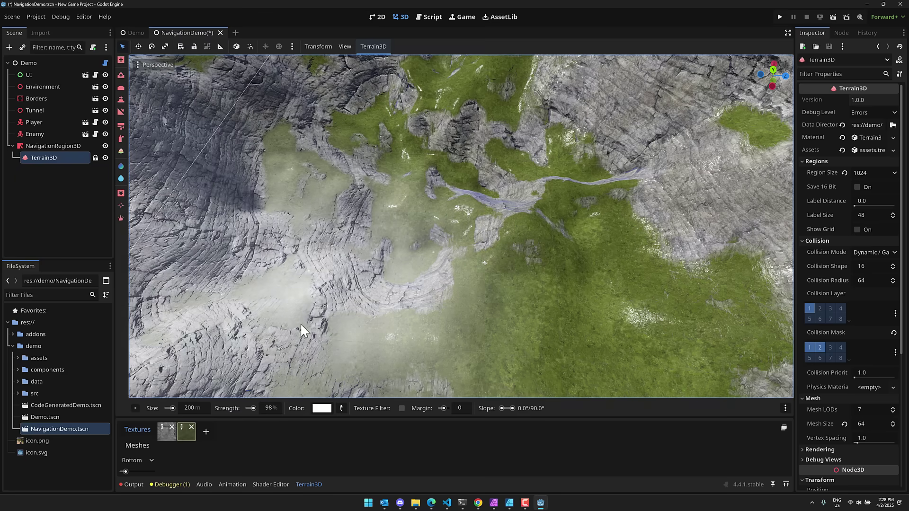
click(321, 408)
click(353, 195)
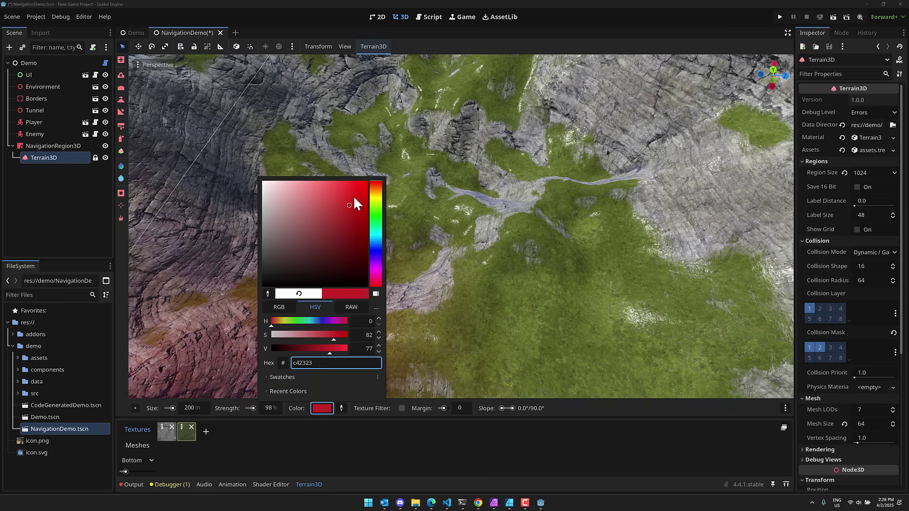
click(530, 240)
drag(530, 240, 501, 175)
key(s)
mouse_move(501, 177)
right_down()
mouse_move(520, 168)
mouse_move(530, 99)
mouse_move(568, 97)
mouse_move(559, 110)
mouse_move(492, 113)
right_up()
key(s)
middle_drag(445, 244, 238, 275)
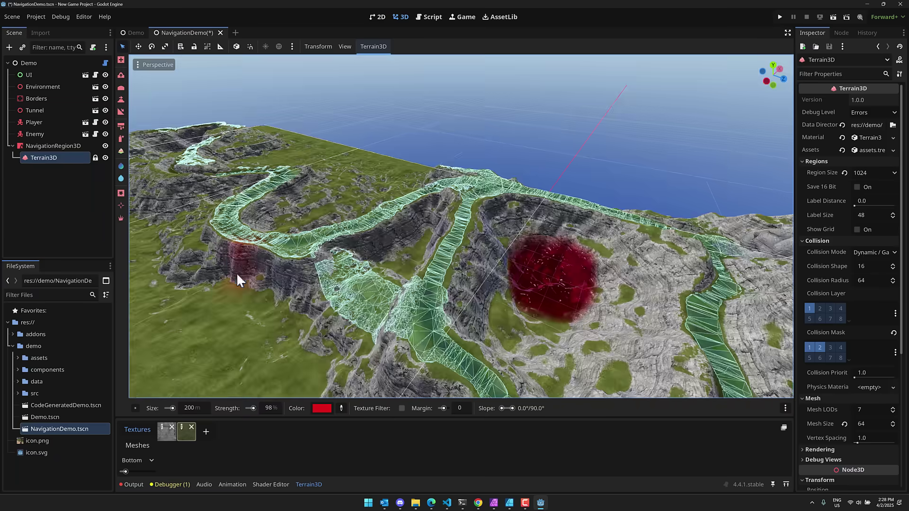
Open and run the CodeGeneratedDemo scene, moving the player through the plant rows and over the generated hills
double_click(45, 405)
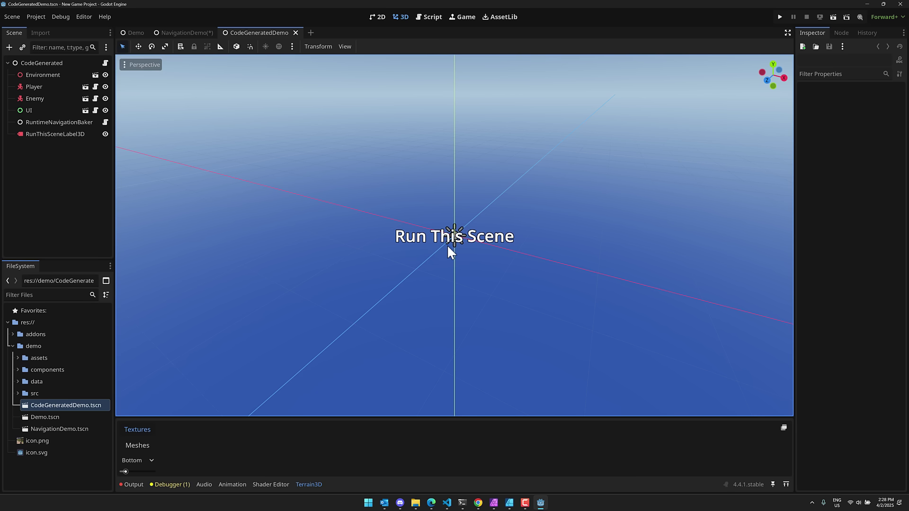
click(831, 19)
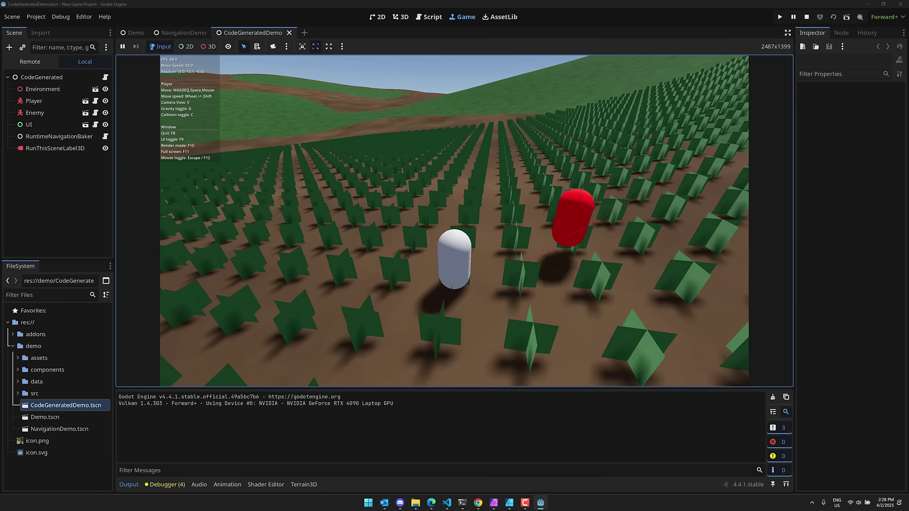
key(w)
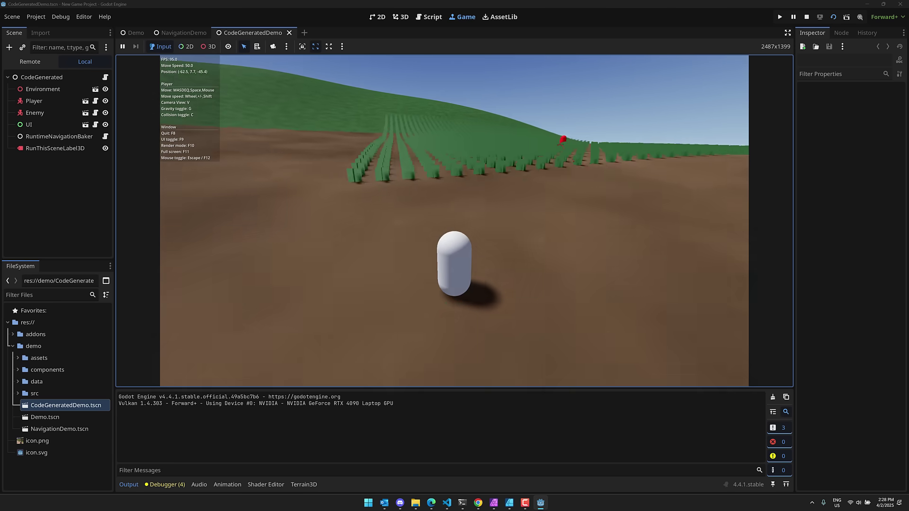
key(w)
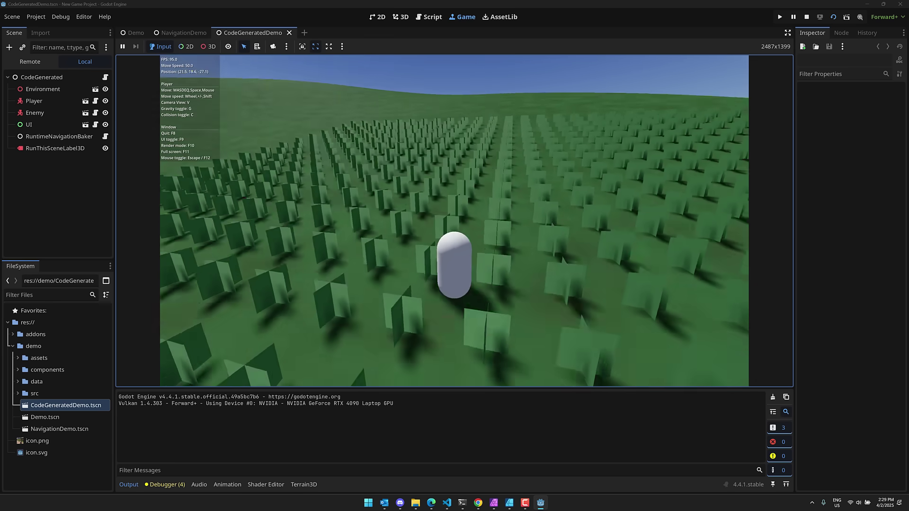
key(w)
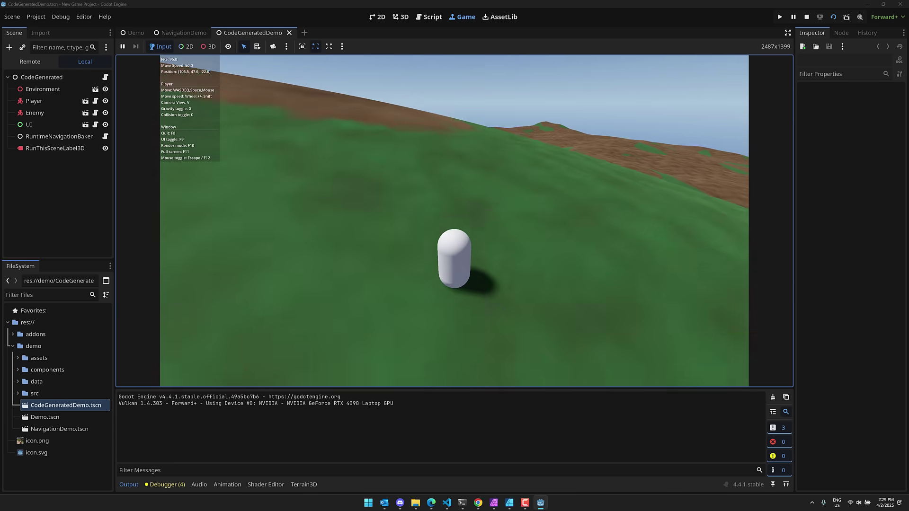
key(w)
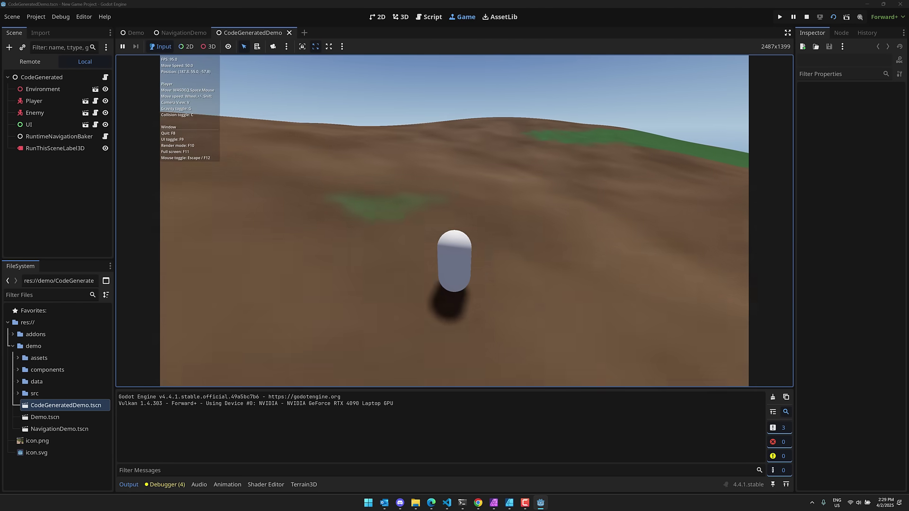
key(w)
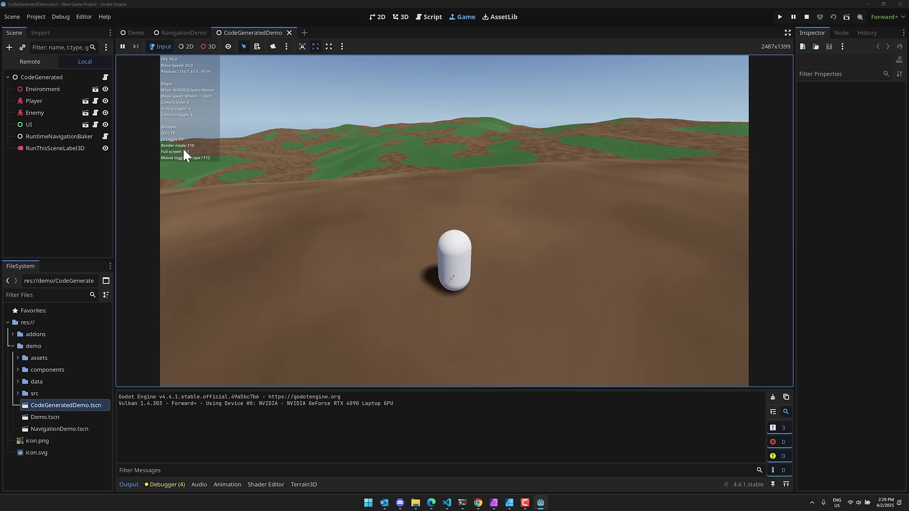
Open the CodeGenerated root node's script and read how create_terrain builds the textures, grass mesh asset, terrain and materials
click(105, 77)
right_click(479, 168)
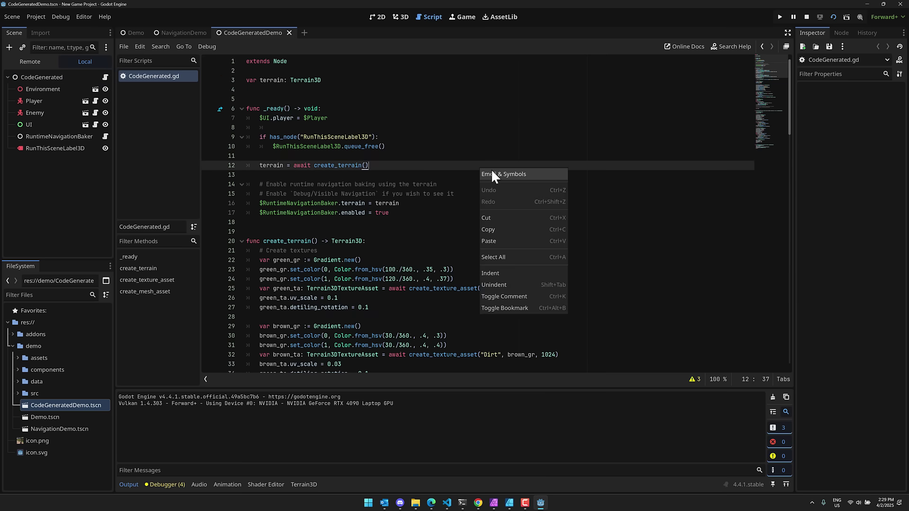
key(Escape)
scroll(258, 175, down, 3)
drag(258, 175, 490, 298)
click(498, 332)
scroll(487, 320, down, 4)
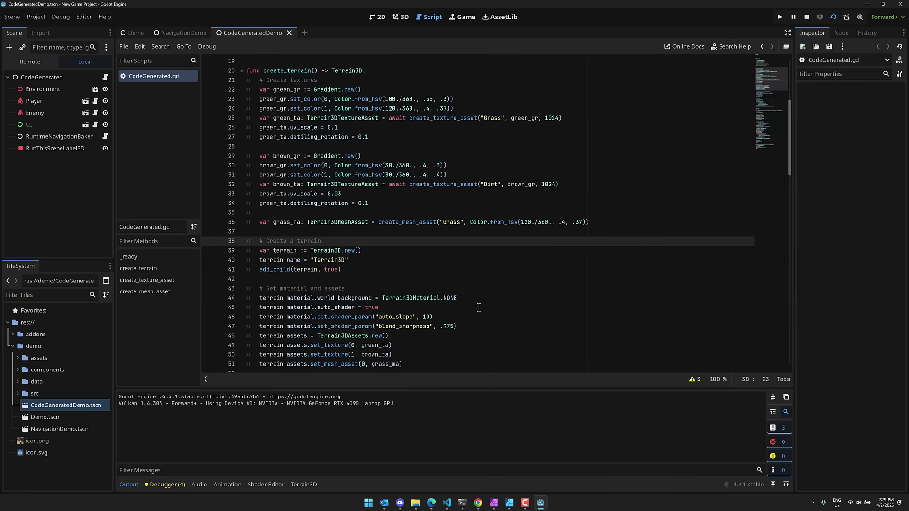
scroll(477, 306, up, 2)
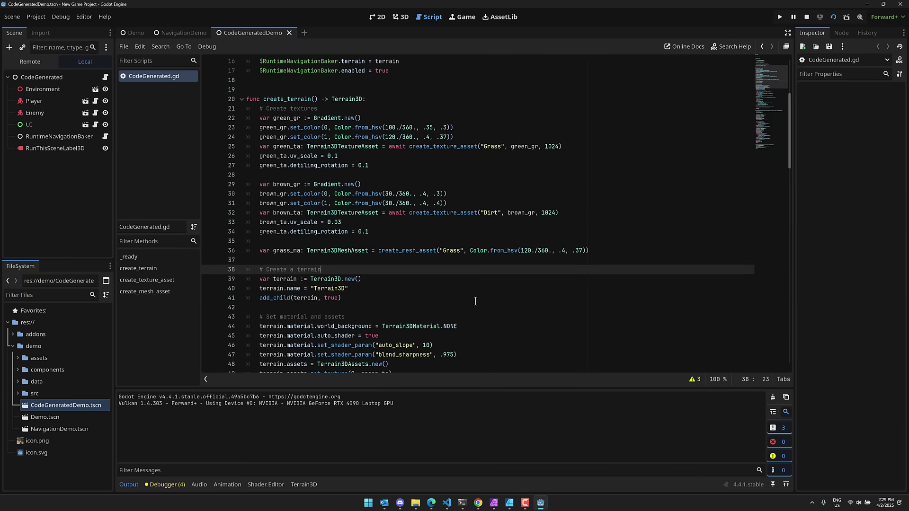
double_click(338, 253)
scroll(338, 254, up, 2)
scroll(371, 254, down, 4)
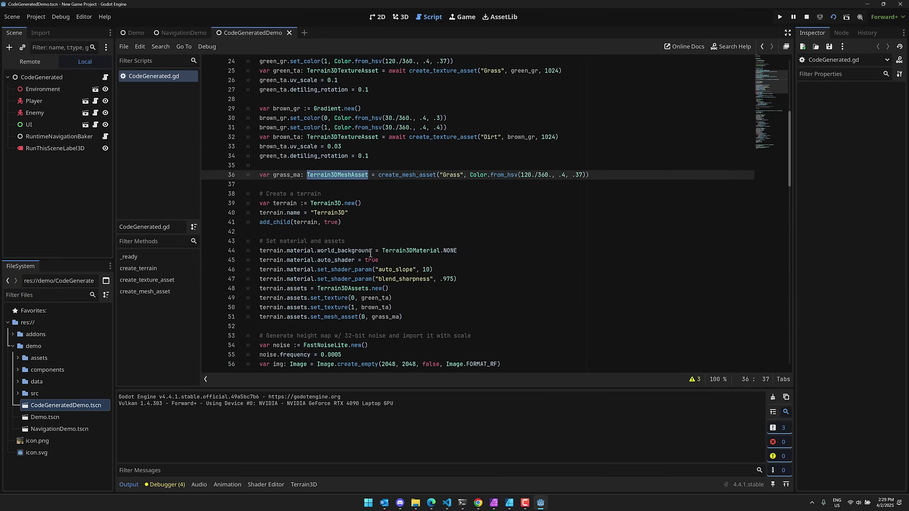
Read the foliage instancing code and the create_texture_asset and create_mesh_asset functions, and return to the start of the script
scroll(370, 254, down, 12)
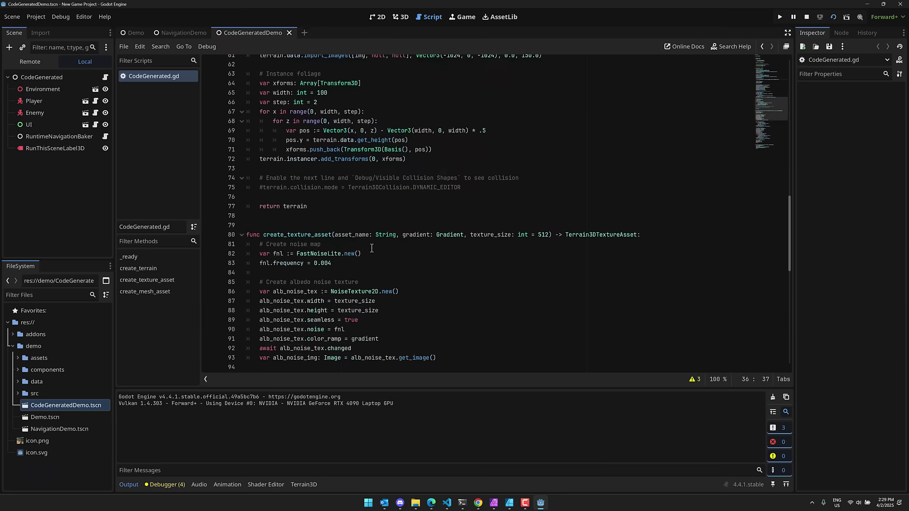
scroll(372, 248, down, 13)
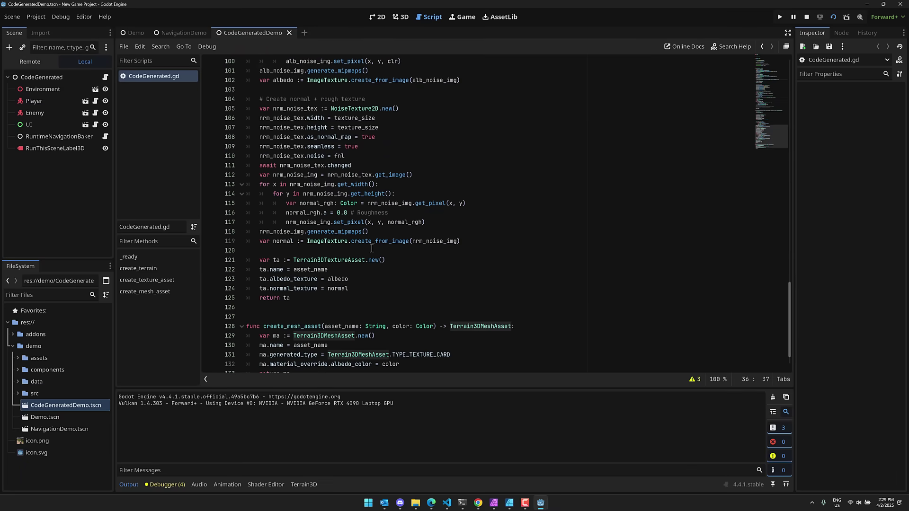
scroll(371, 248, down, 2)
scroll(372, 242, up, 20)
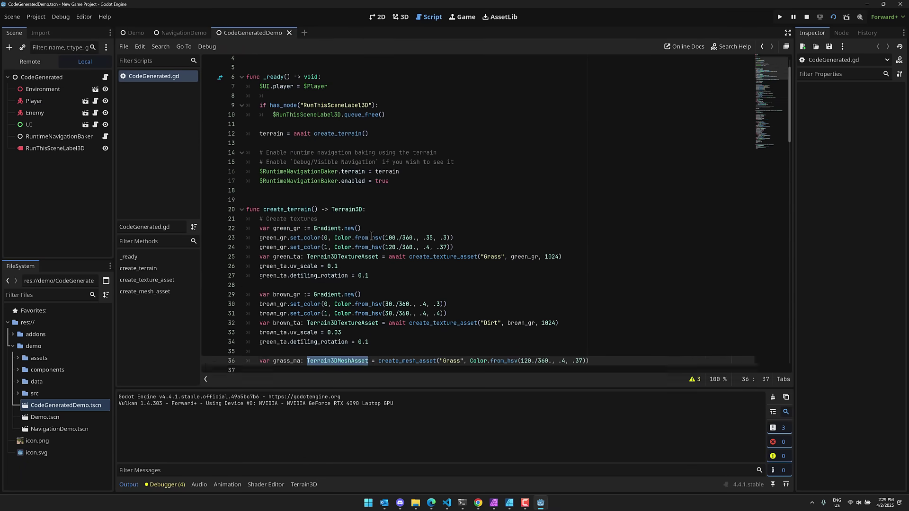
scroll(372, 237, up, 1)
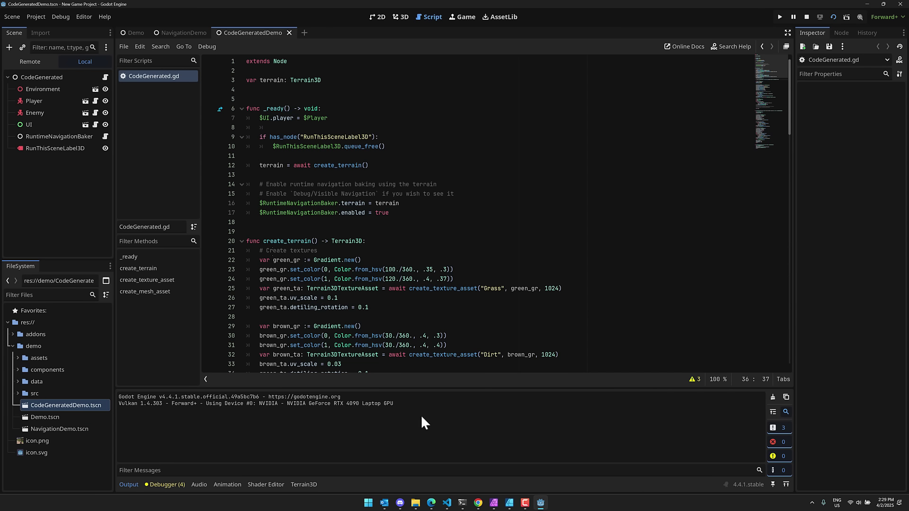
Switch to Chrome and look over the Terrain3D GitHub repository's README banner, introduction and language breakdown
click(478, 503)
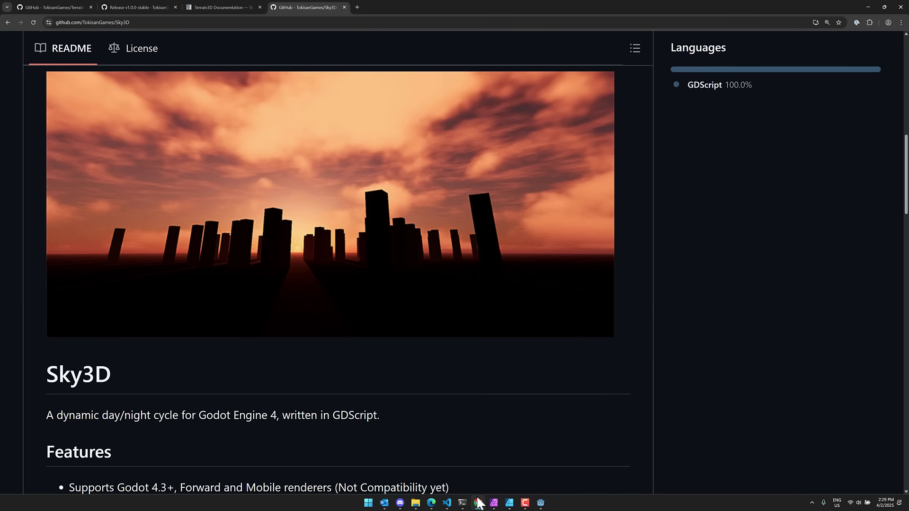
click(56, 7)
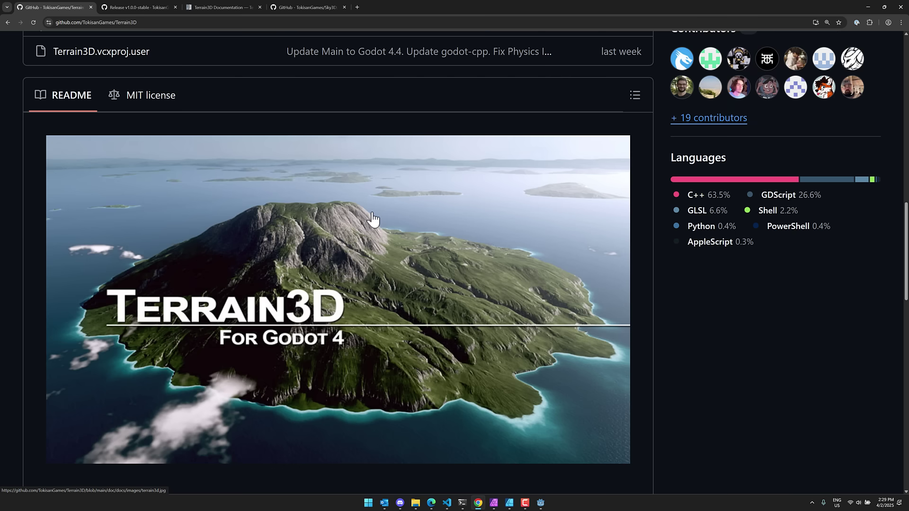
scroll(530, 298, down, 2)
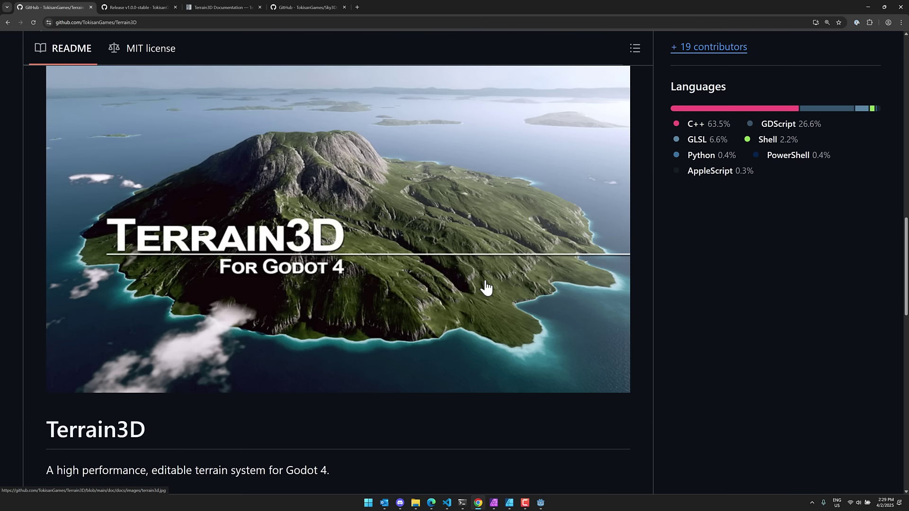
scroll(486, 287, down, 8)
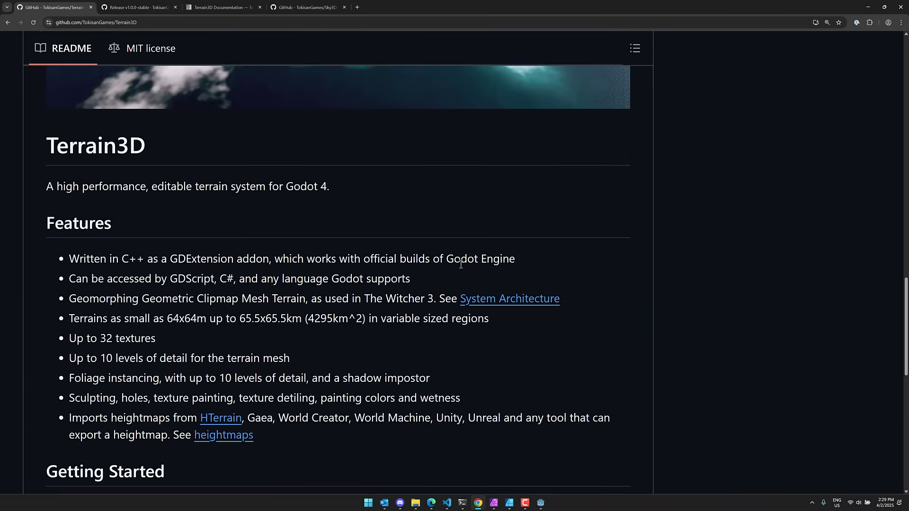
scroll(454, 265, down, 1)
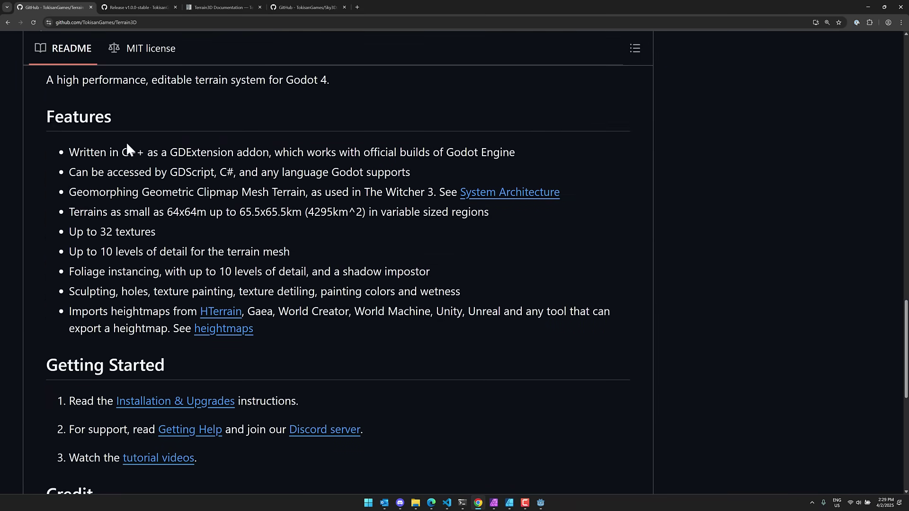
scroll(561, 211, up, 10)
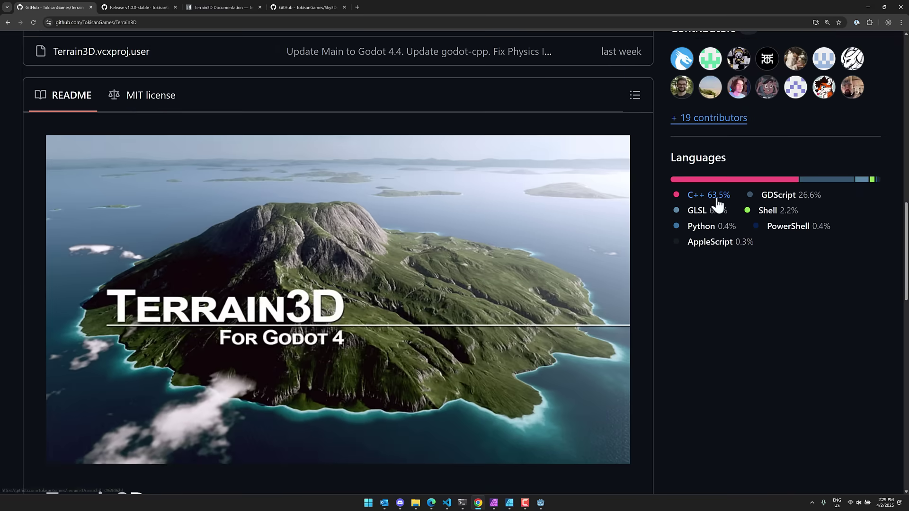
scroll(460, 253, down, 4)
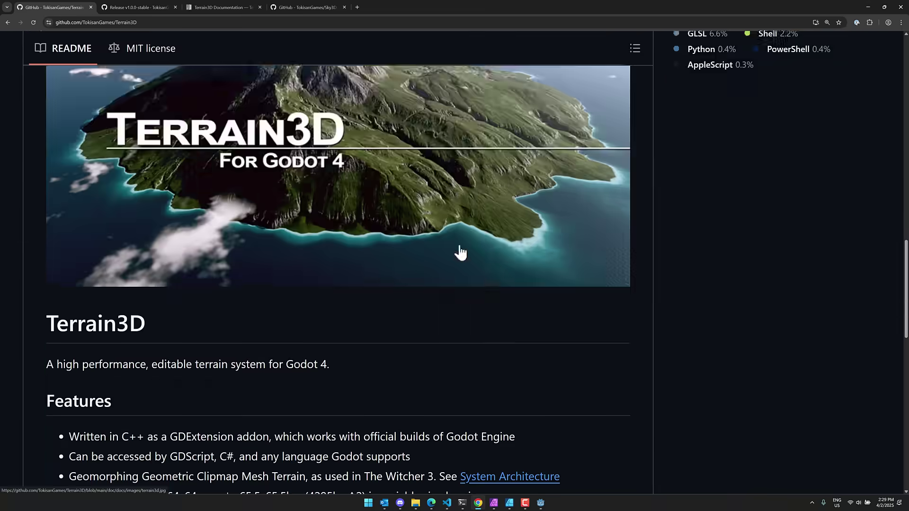
Read the README's Features list, covering language access, terrain sizes, textures, levels of detail, foliage instancing and heightmap imports
scroll(460, 253, down, 5)
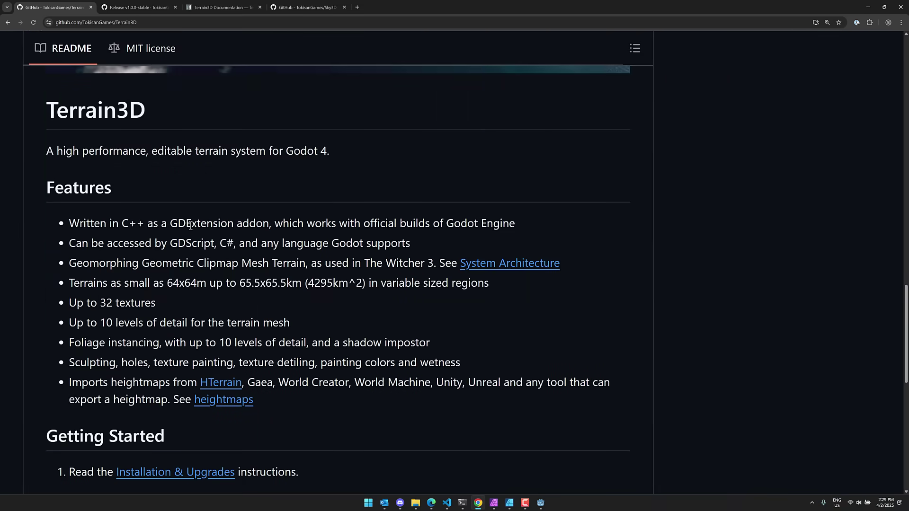
scroll(190, 226, down, 2)
drag(162, 172, 413, 165)
click(413, 166)
scroll(135, 163, down, 1)
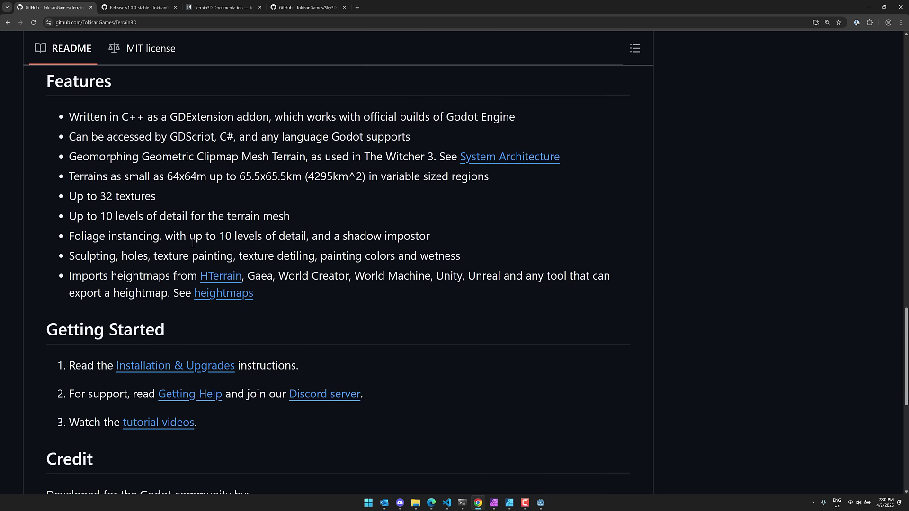
drag(286, 290, 429, 253)
click(428, 253)
Review the README's Getting Started, Credit, Contributing and License sections
scroll(325, 252, down, 5)
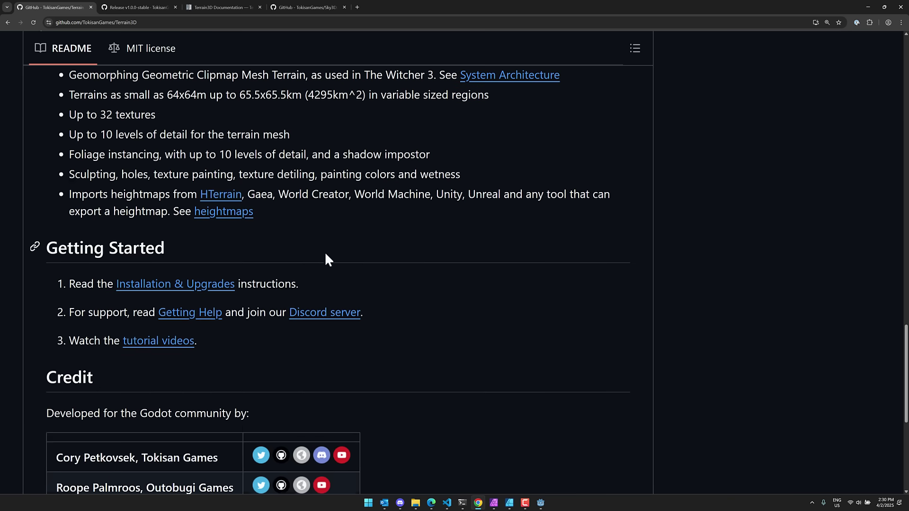
scroll(417, 194, down, 3)
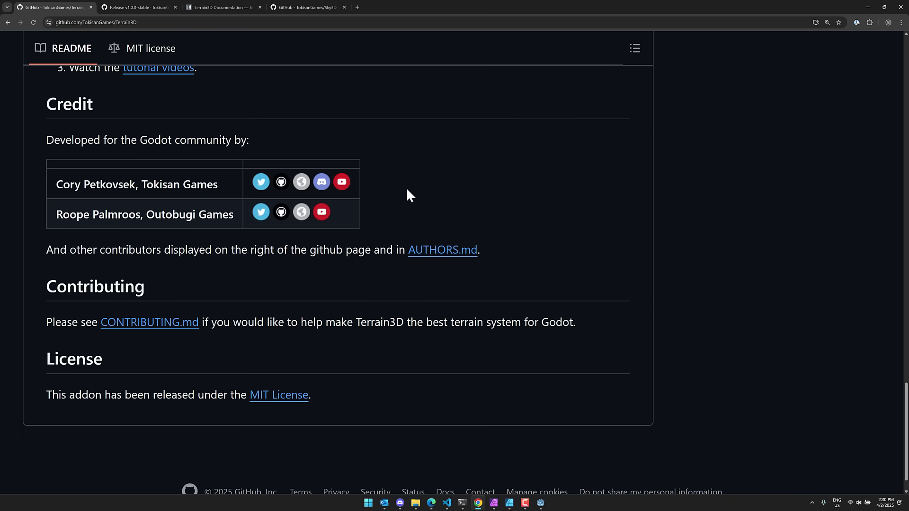
scroll(406, 189, up, 3)
scroll(140, 115, down, 3)
Check the Terrain3D documentation home page, and return to the GitHub repository to view its file list and About details
click(231, 12)
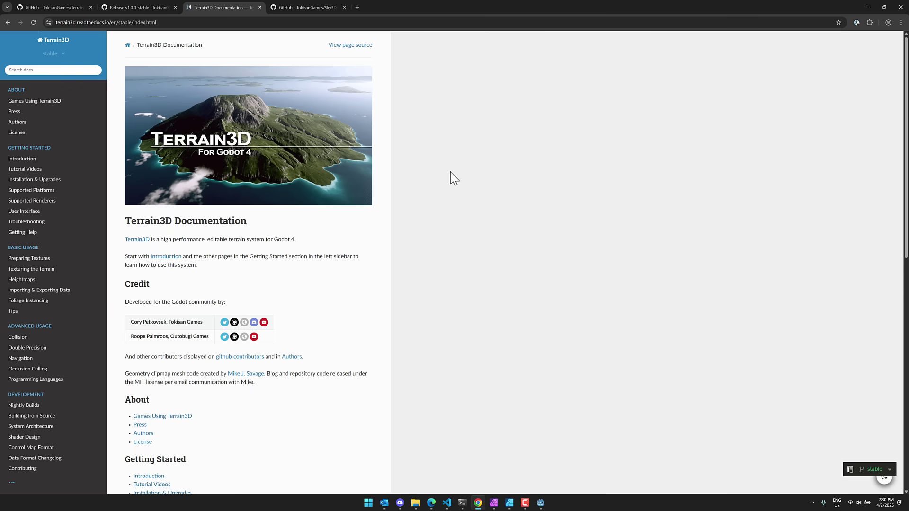
click(63, 7)
scroll(476, 175, up, 15)
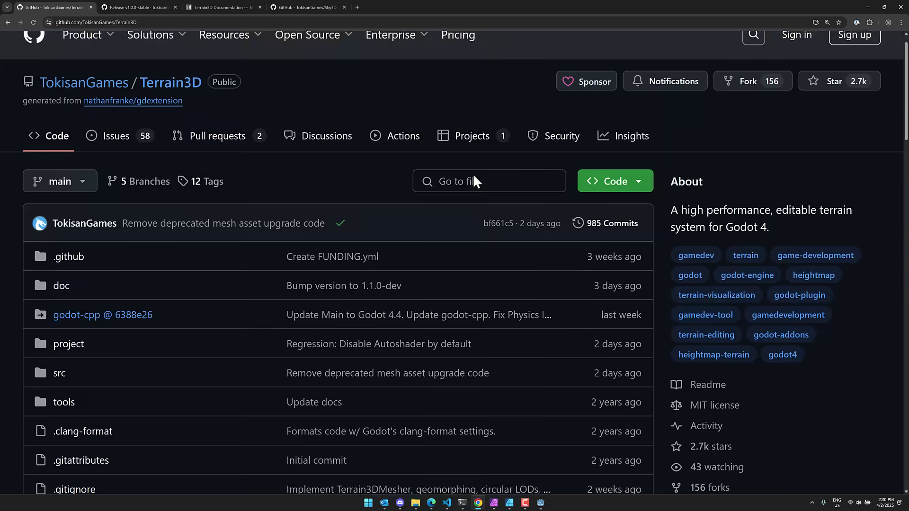
scroll(473, 182, down, 3)
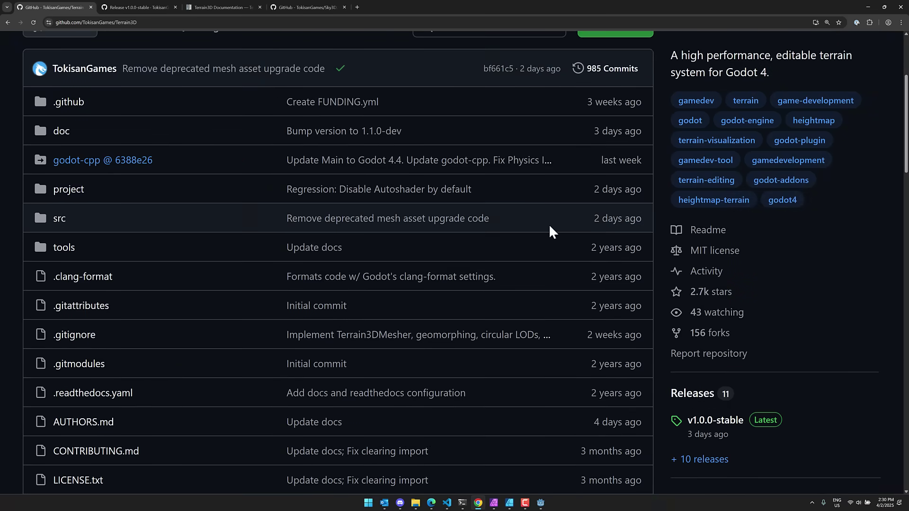